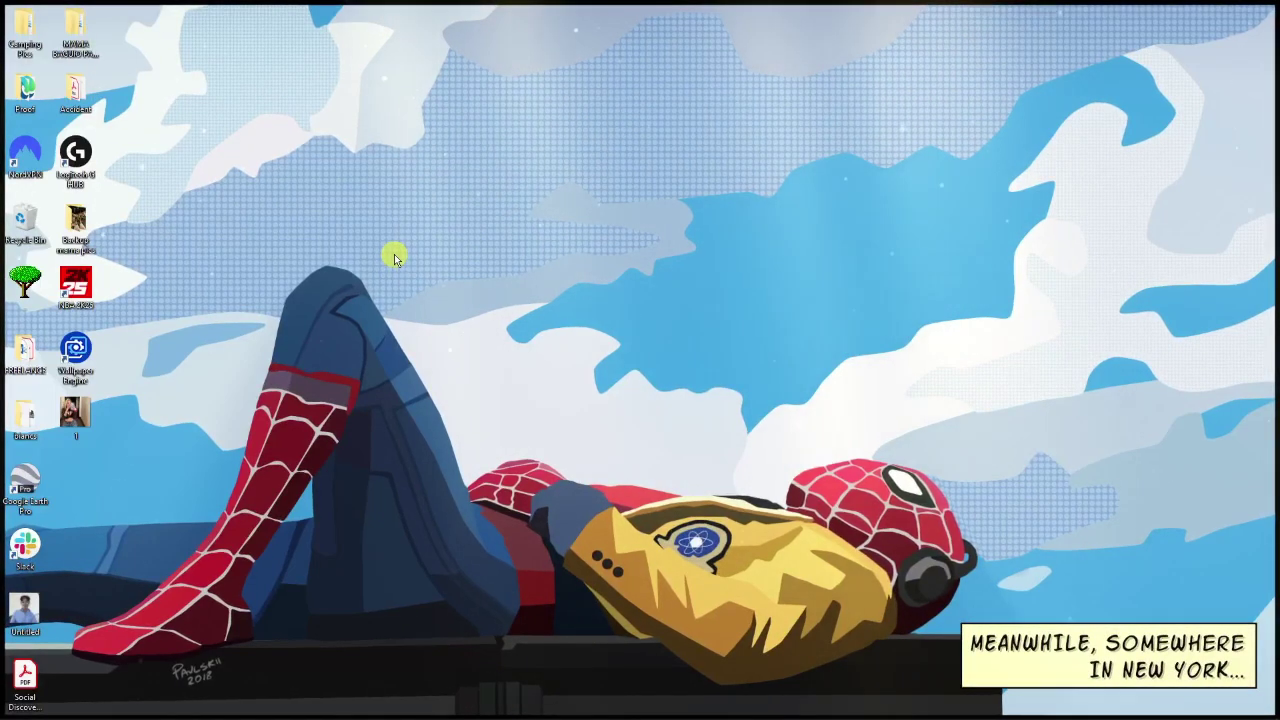
Step: Bring up Audacity and OBS from the taskbar and arrange both windows on screen
mouse_move(519, 712)
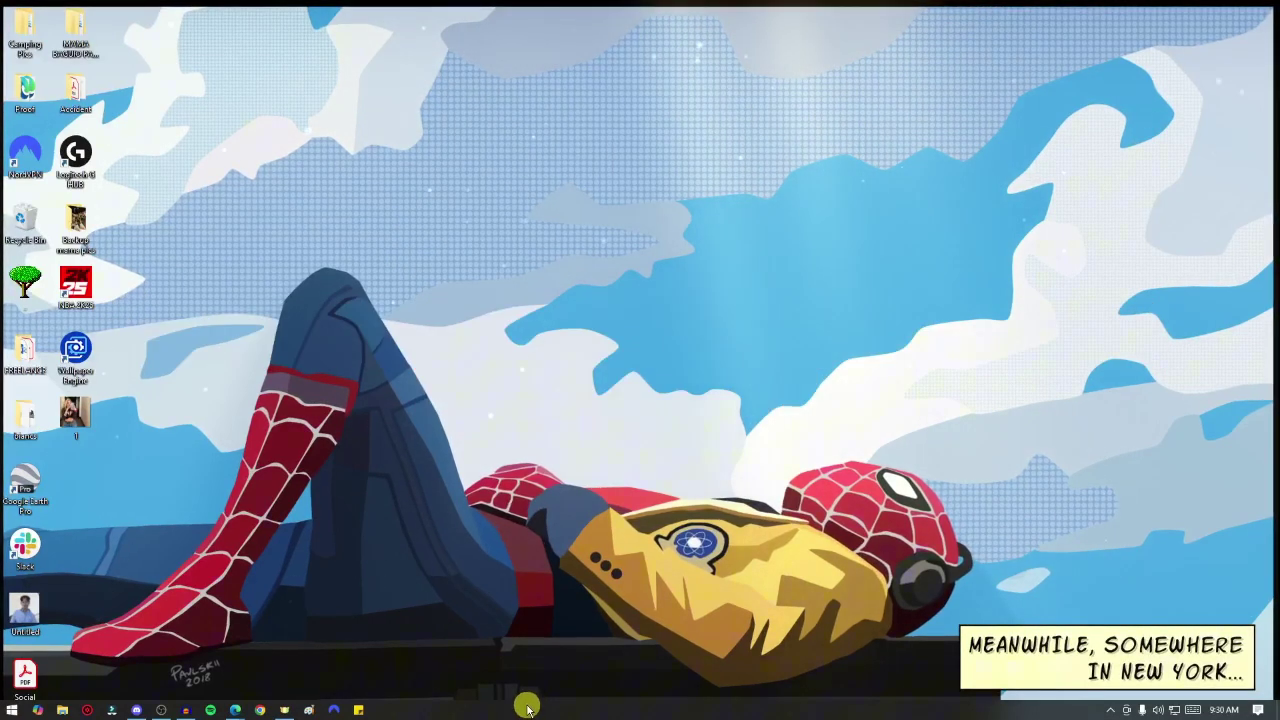
click(178, 701)
click(161, 709)
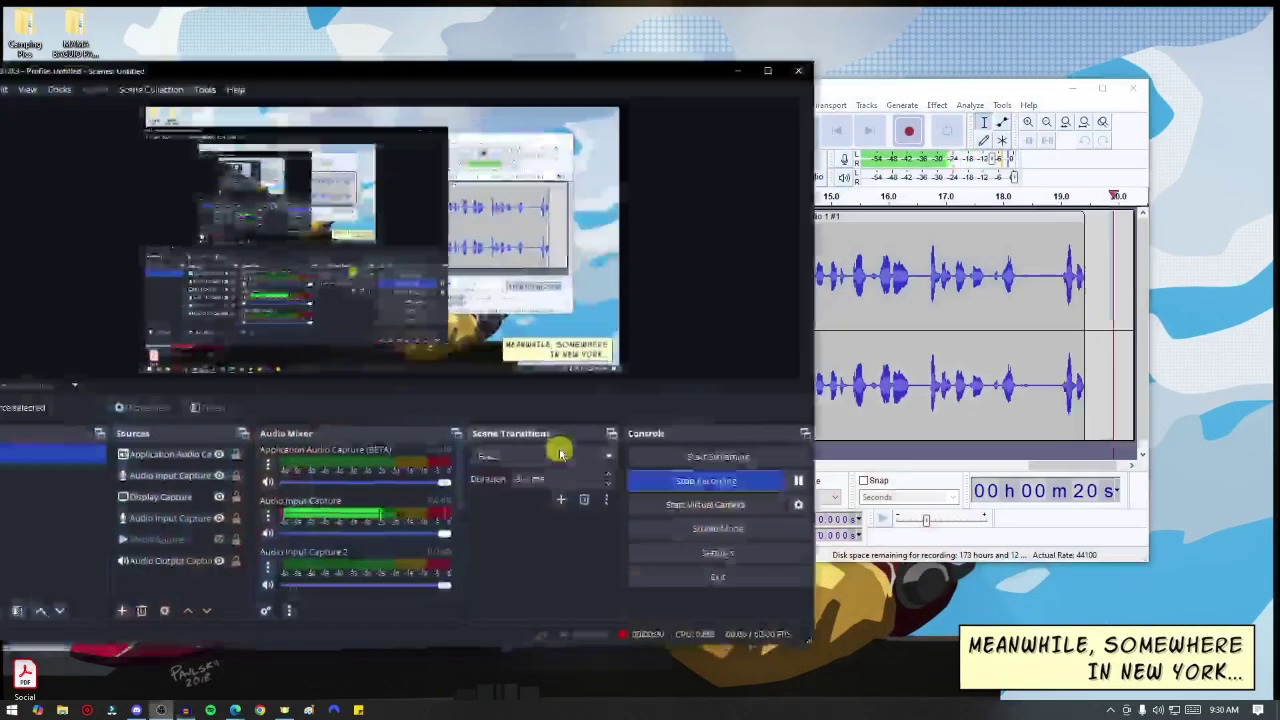
click(918, 90)
drag(918, 90, 1010, 90)
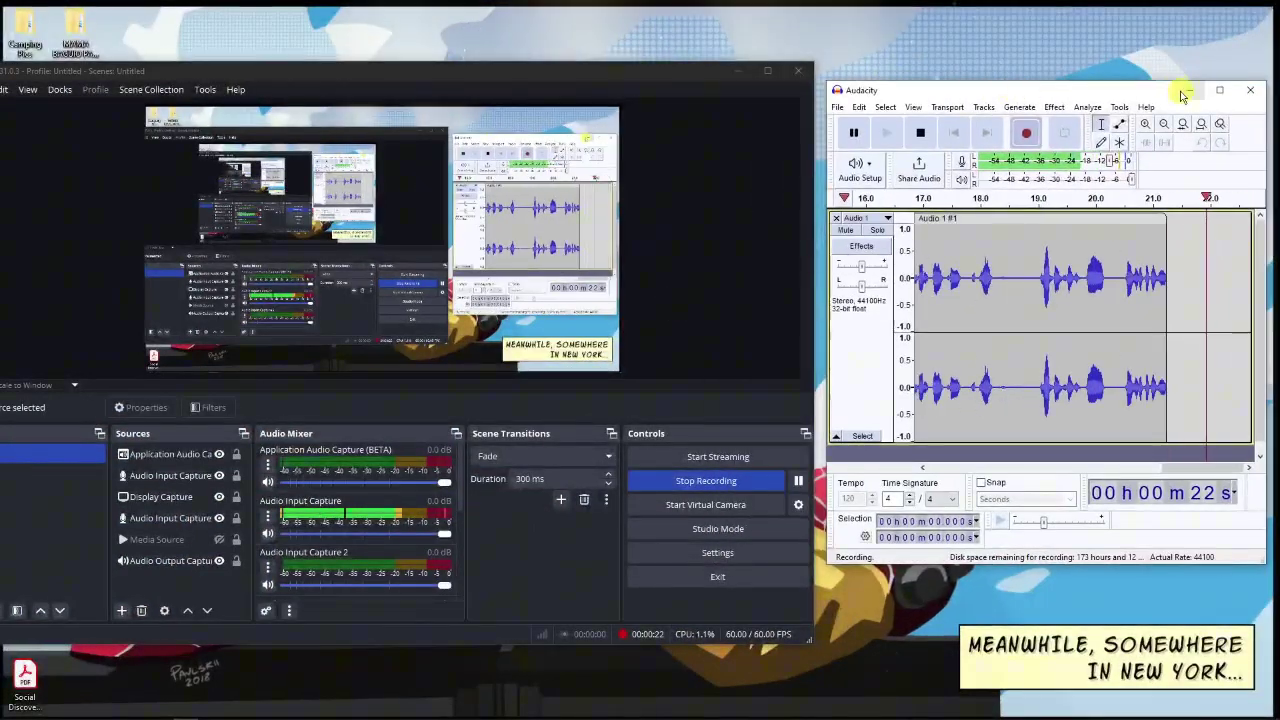
mouse_move(626, 77)
mouse_down()
mouse_move(648, 53)
mouse_move(619, 74)
mouse_up()
drag(1020, 97, 1009, 129)
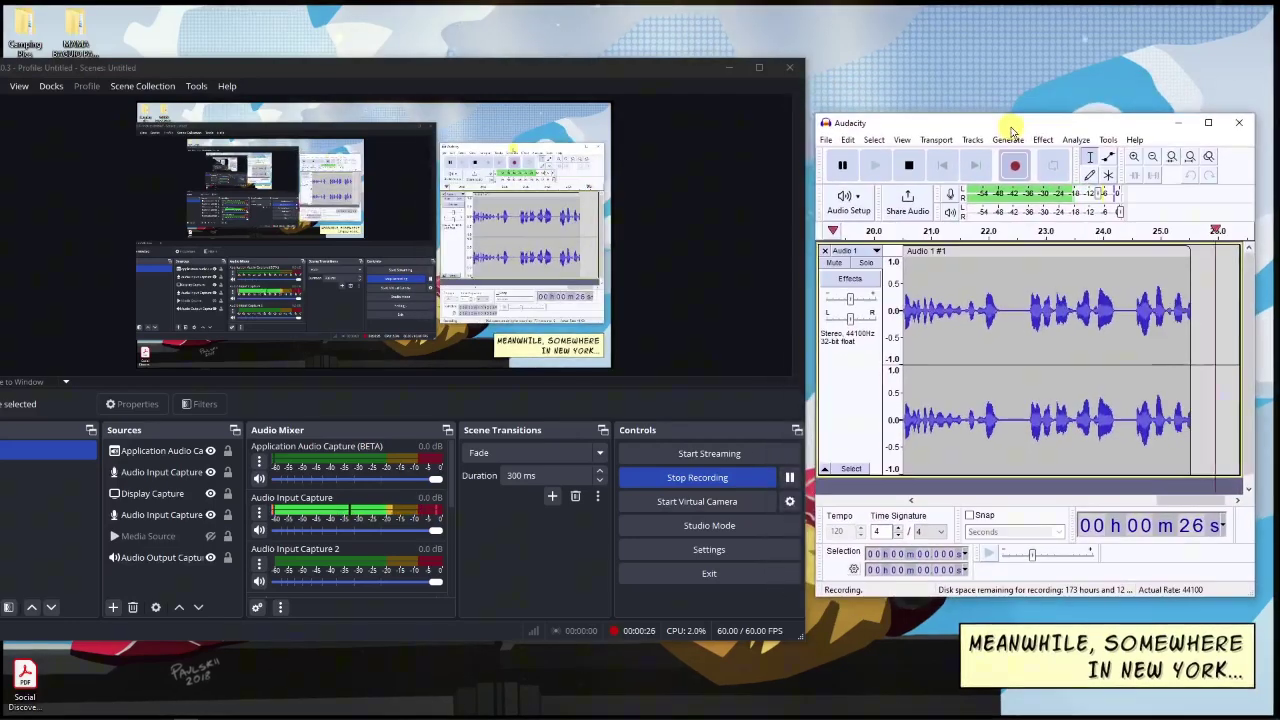
Step: Open Discord and close it again, then minimize Audacity to leave OBS in view
click(140, 710)
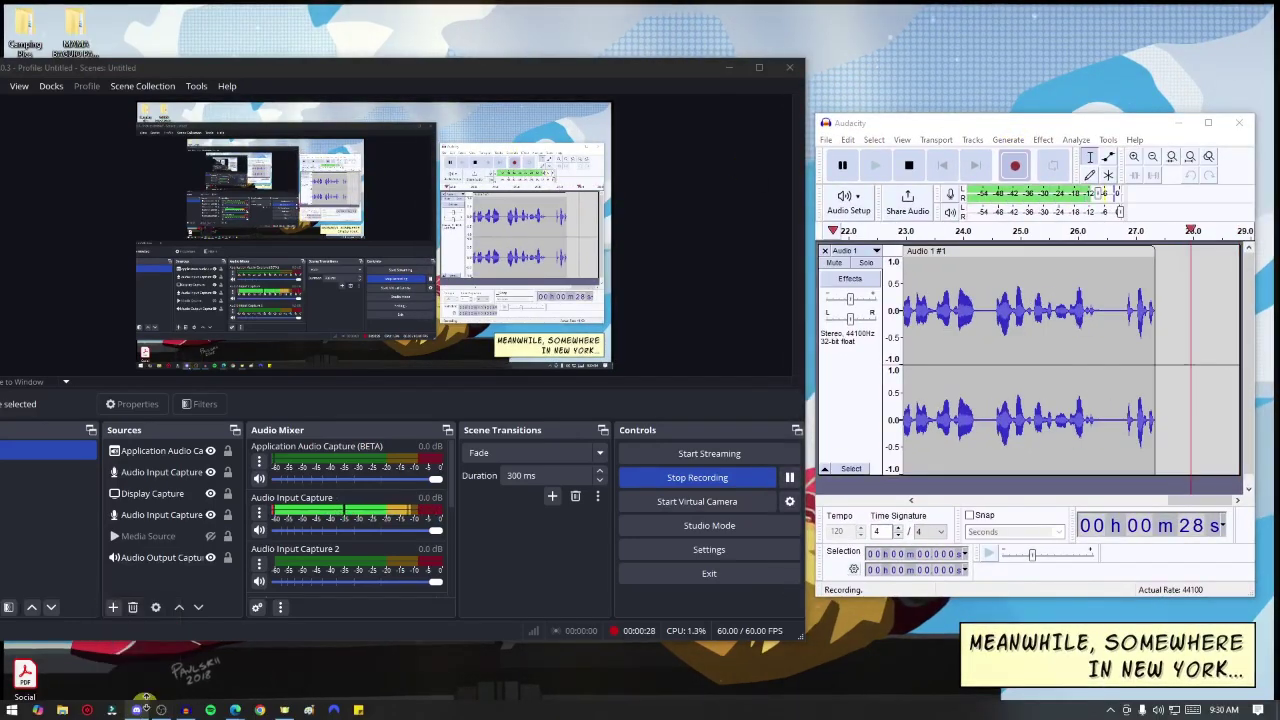
drag(420, 28, 272, 63)
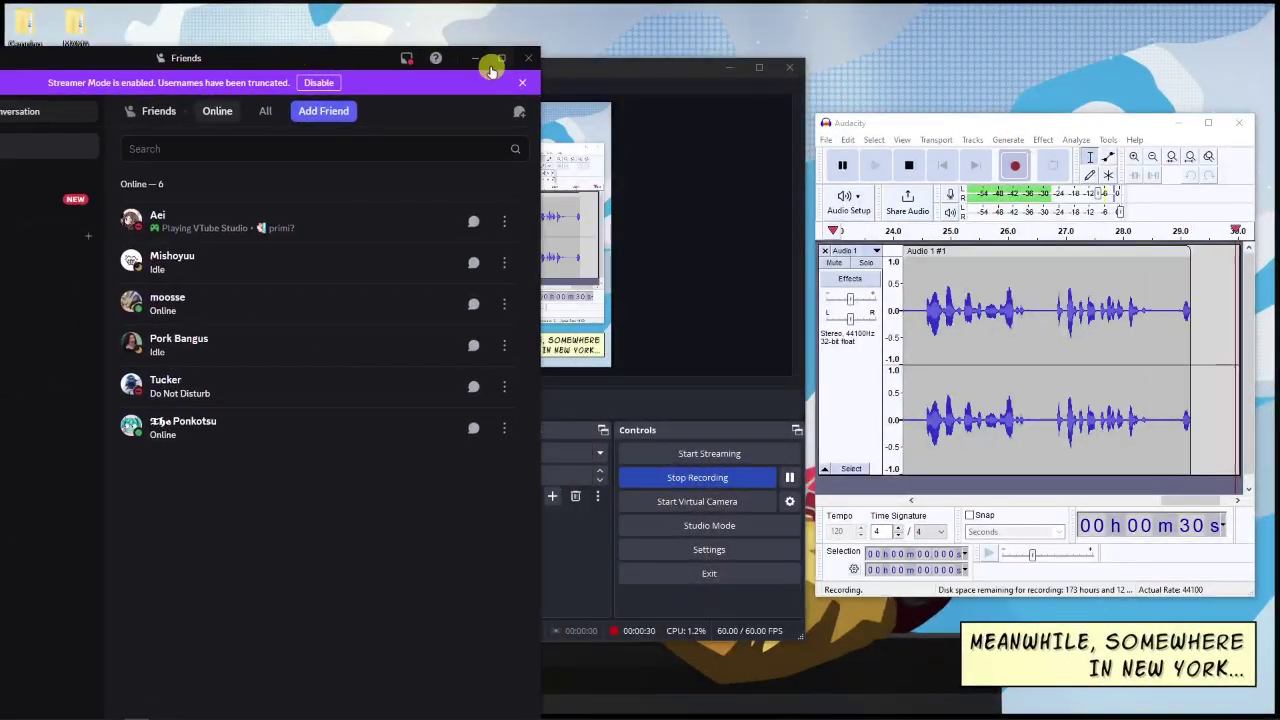
click(461, 57)
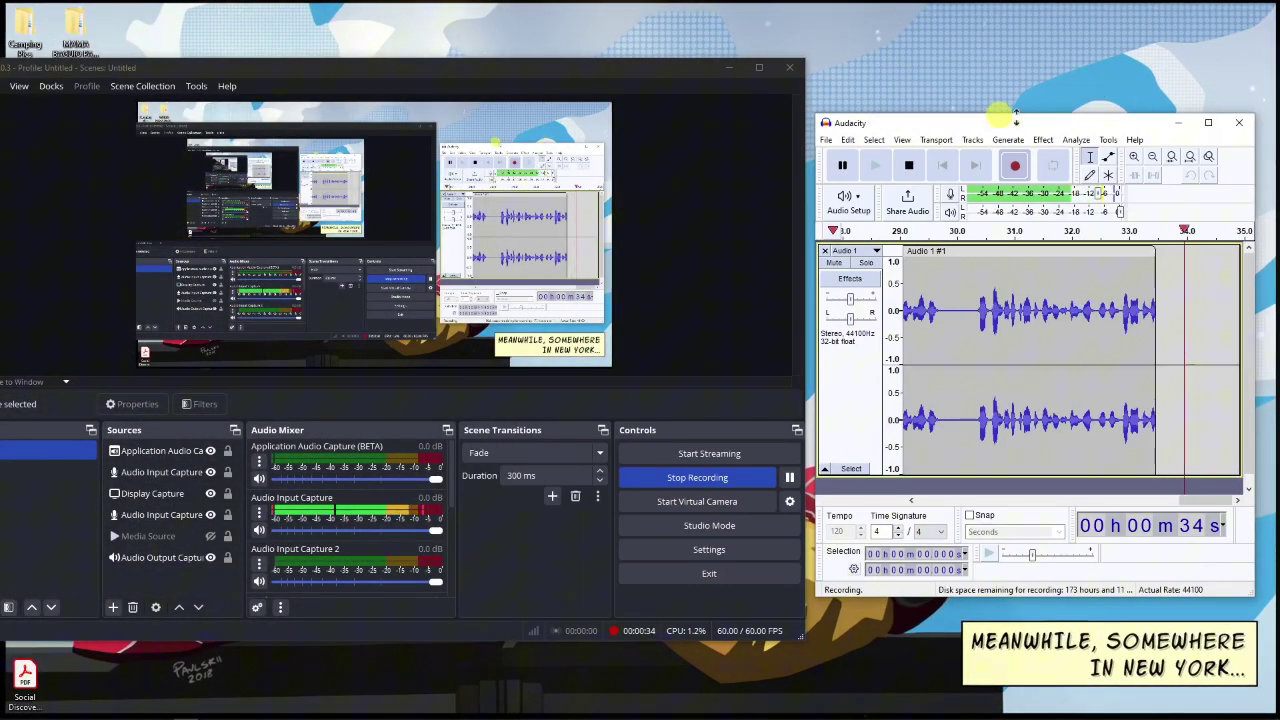
click(1178, 122)
Step: Centre the OBS window, glance at the Help menu, then open Settings from the Controls dock
drag(586, 77, 749, 49)
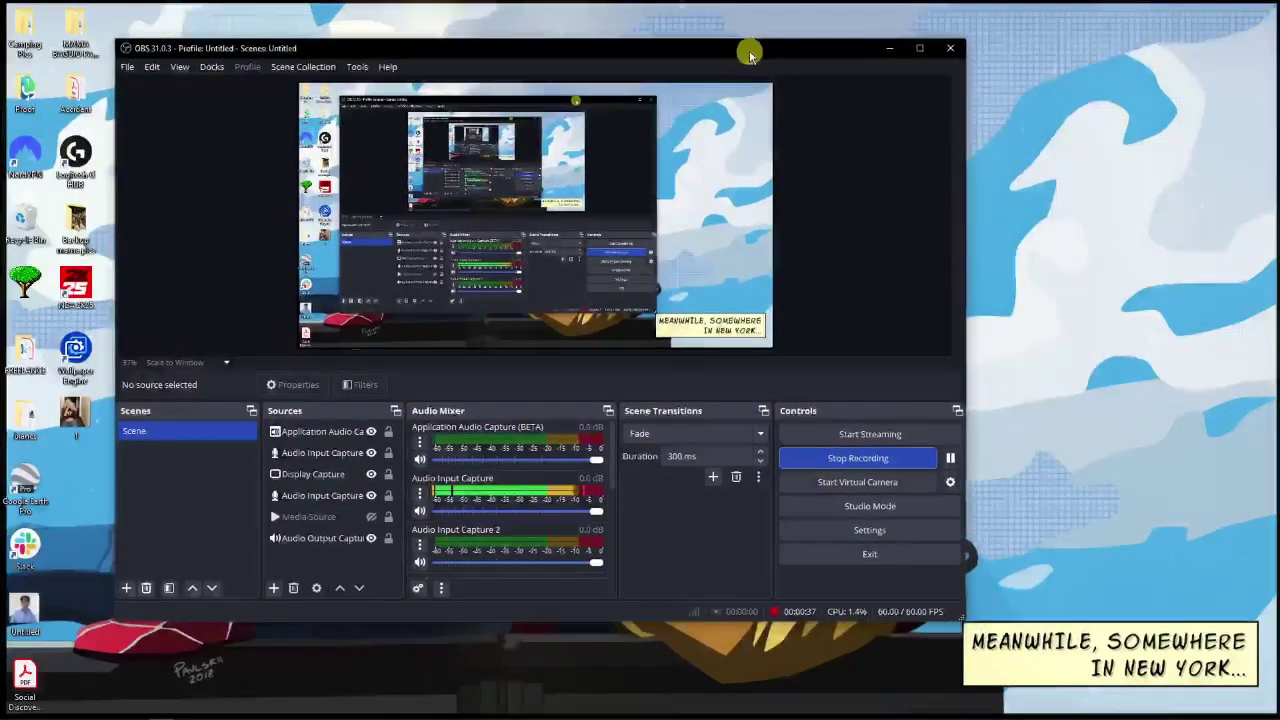
click(387, 67)
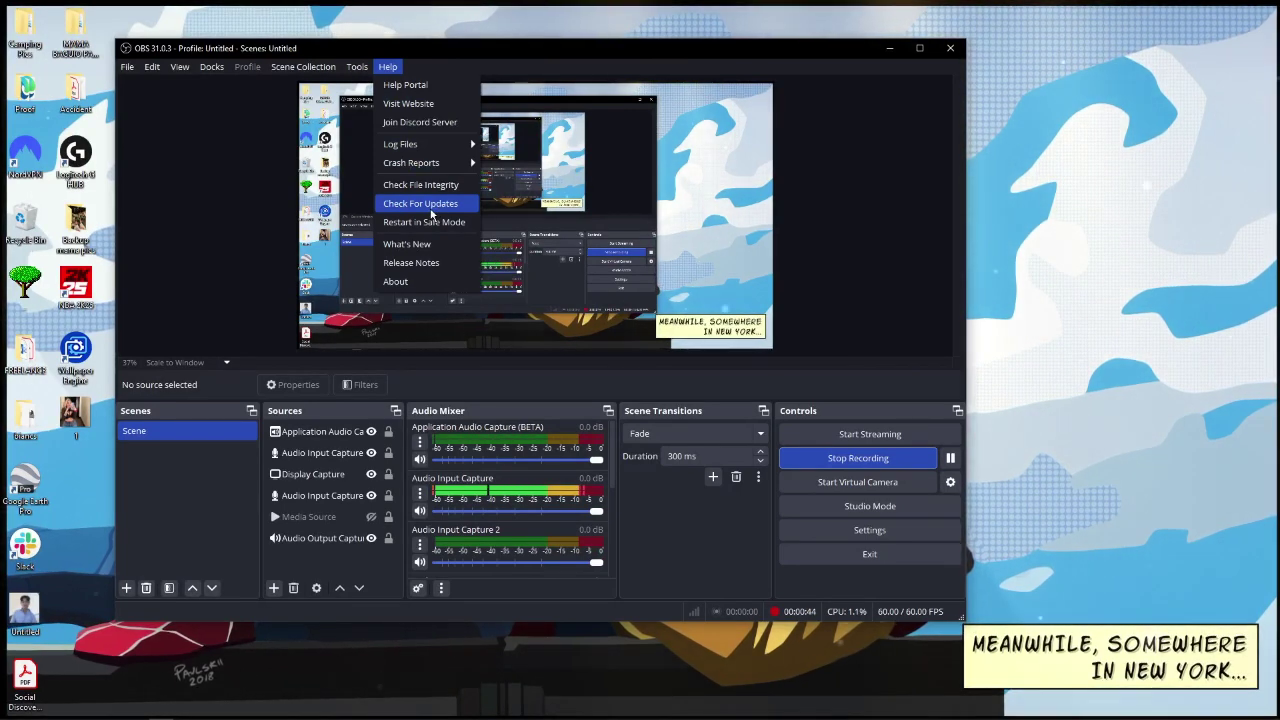
click(870, 578)
click(869, 530)
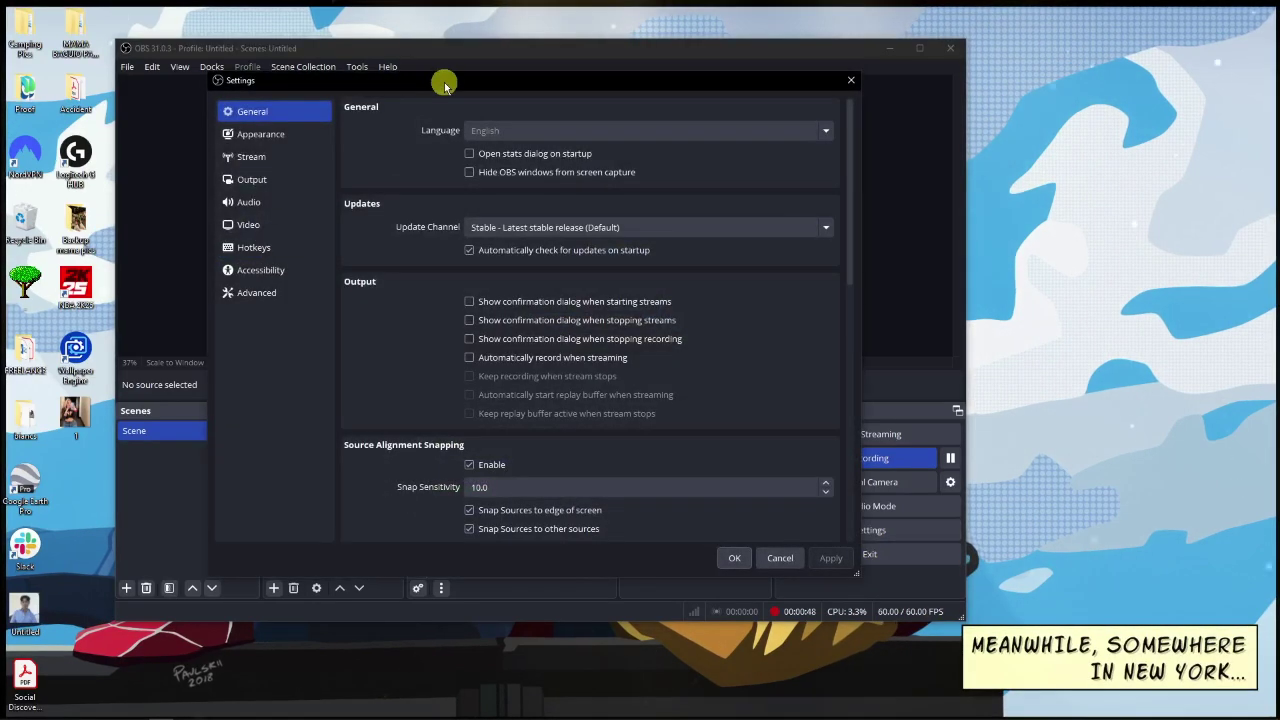
Step: On the Audio settings page, check the Desktop Audio and Mic/Auxiliary Audio device lists without changing them
drag(529, 80, 526, 149)
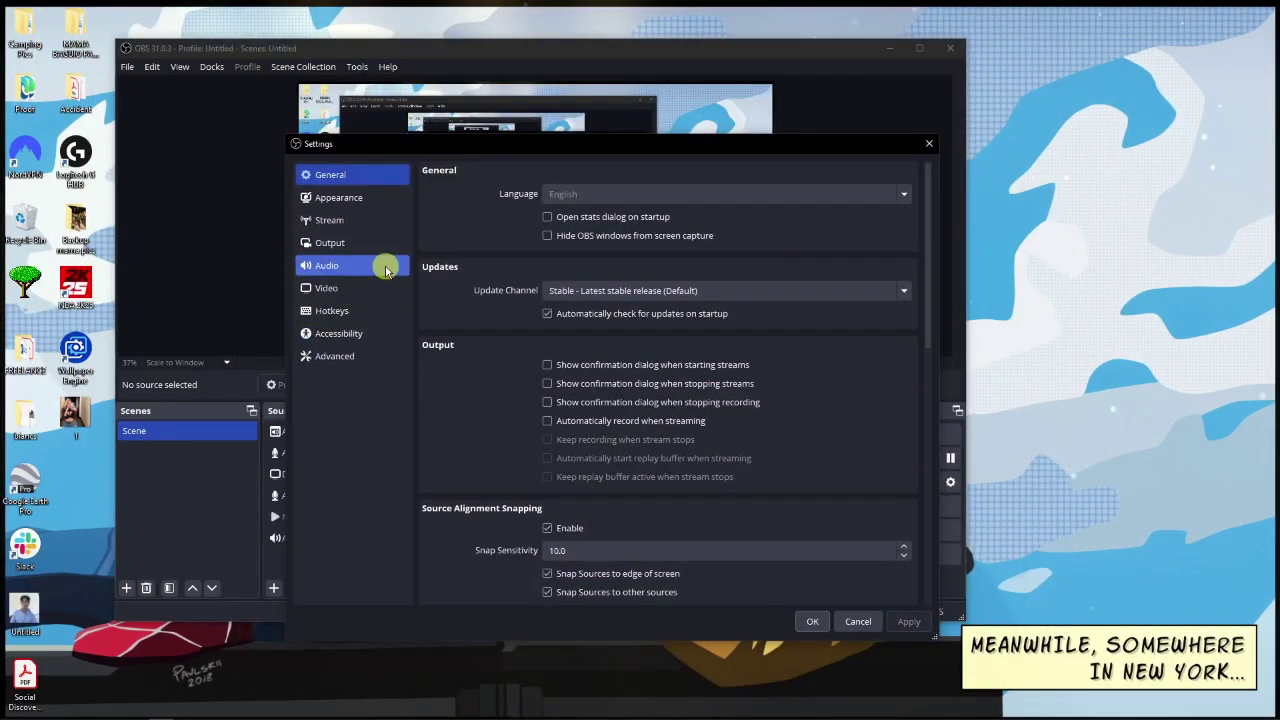
click(353, 266)
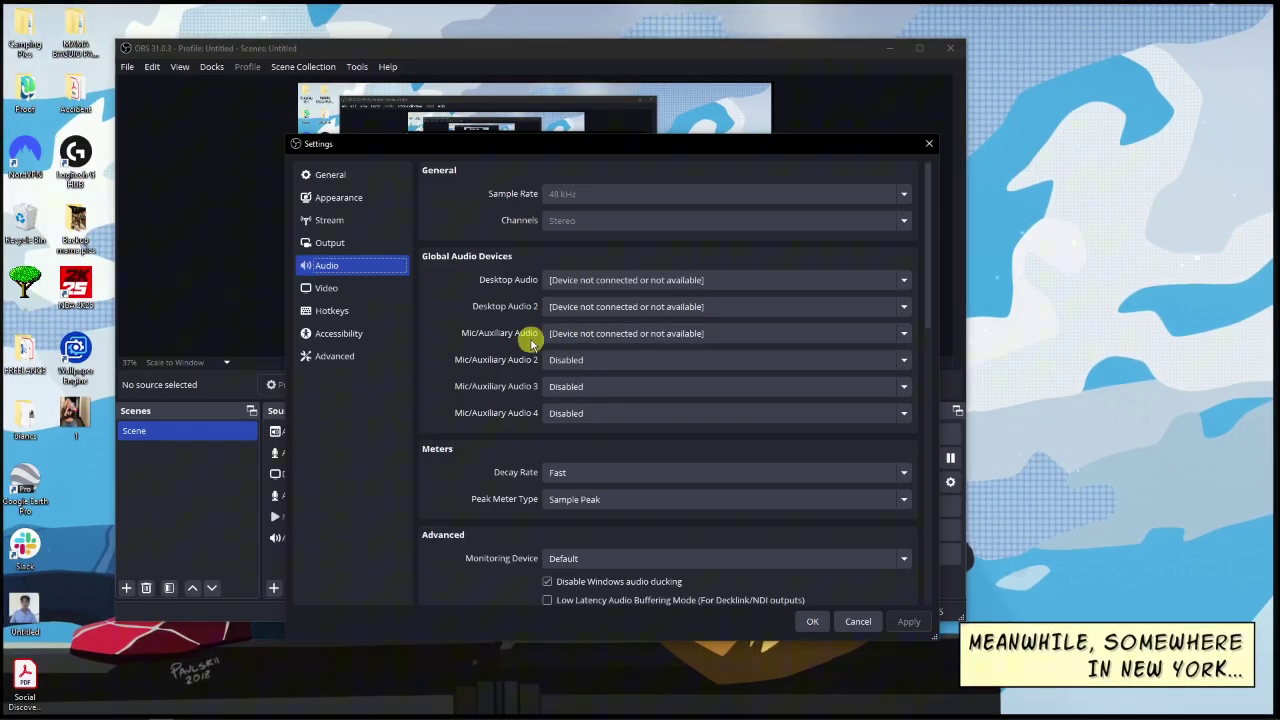
click(596, 281)
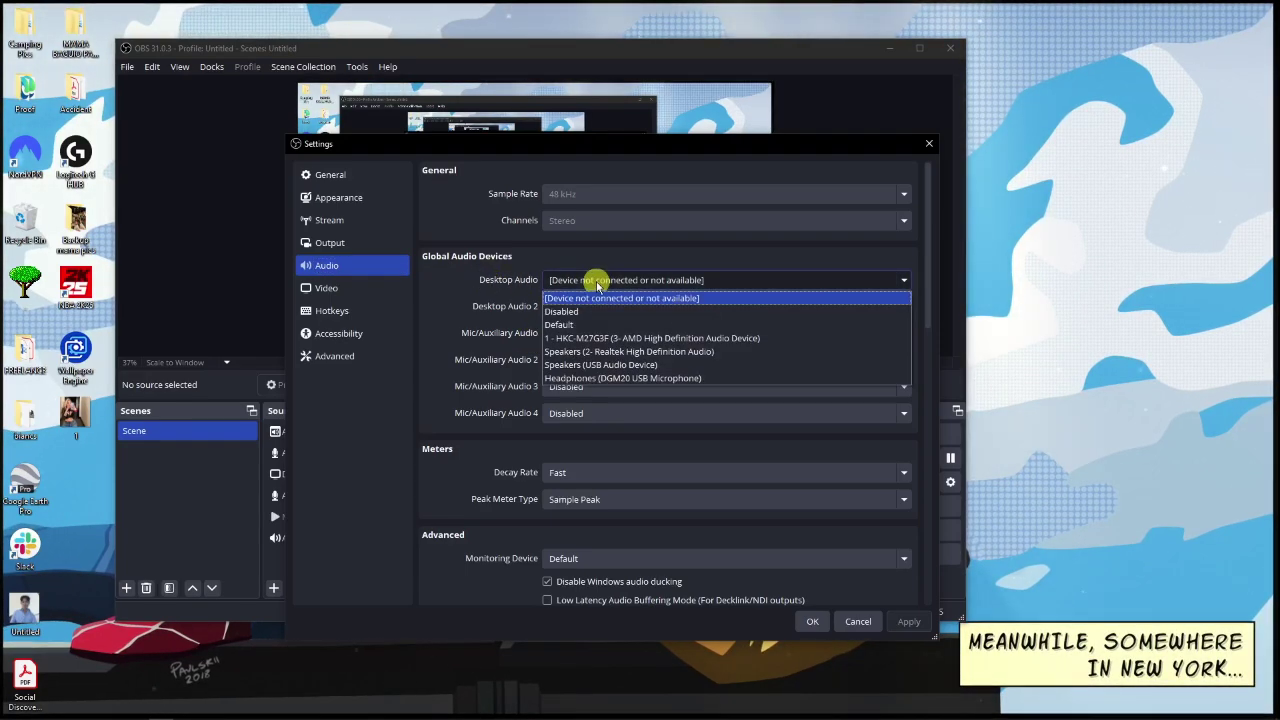
click(437, 297)
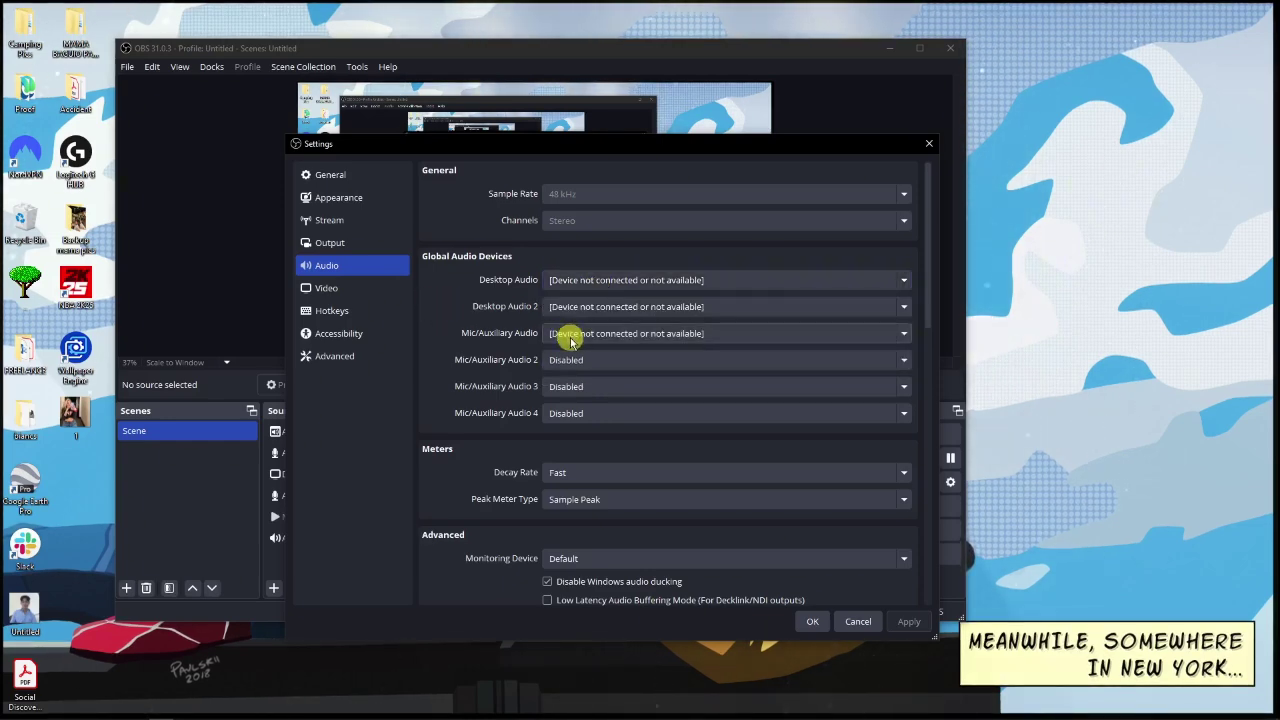
drag(620, 143, 632, 156)
click(611, 346)
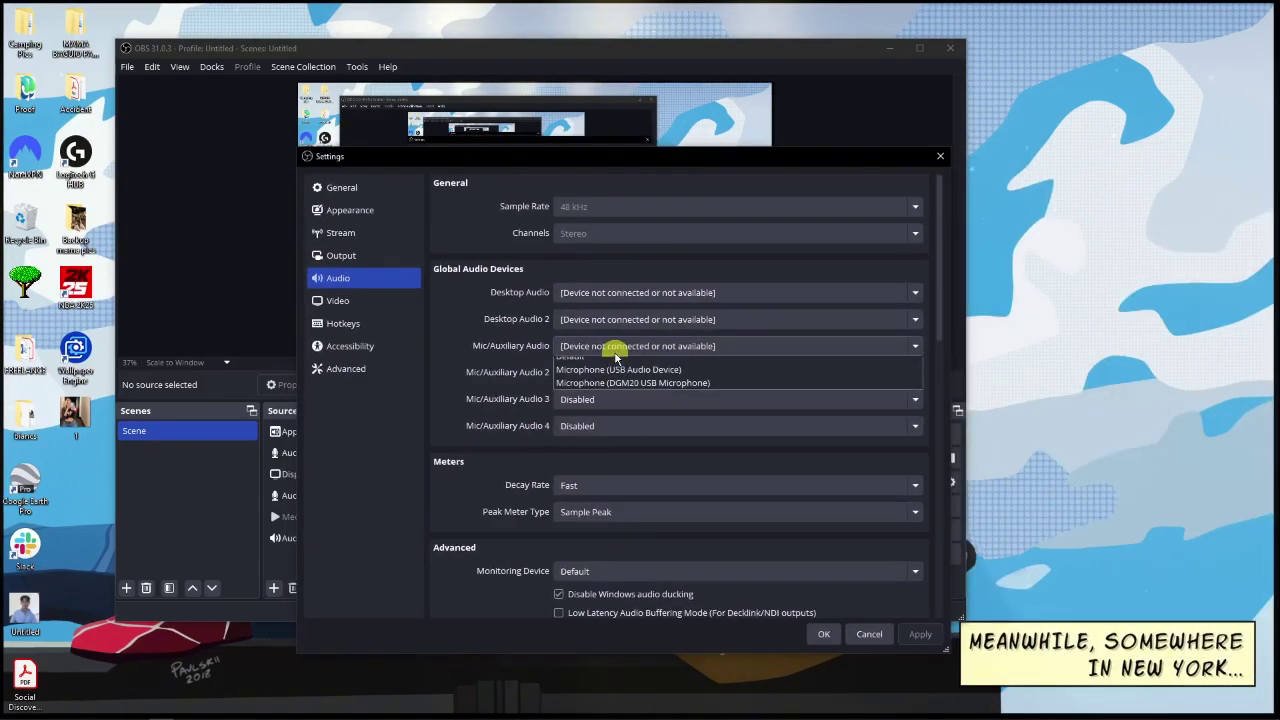
click(460, 395)
Step: Review the Monitoring Device list, keep it at Default, and close the Settings window
scroll(523, 414, down, 10)
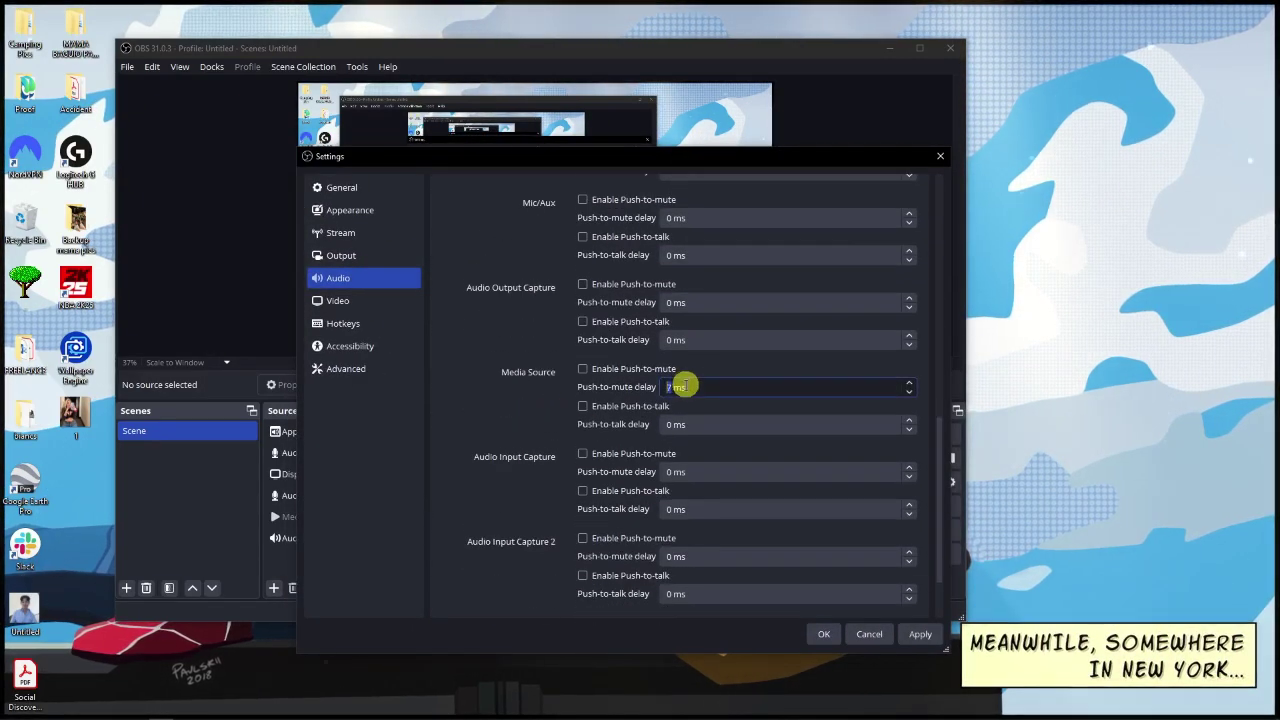
scroll(523, 360, up, 5)
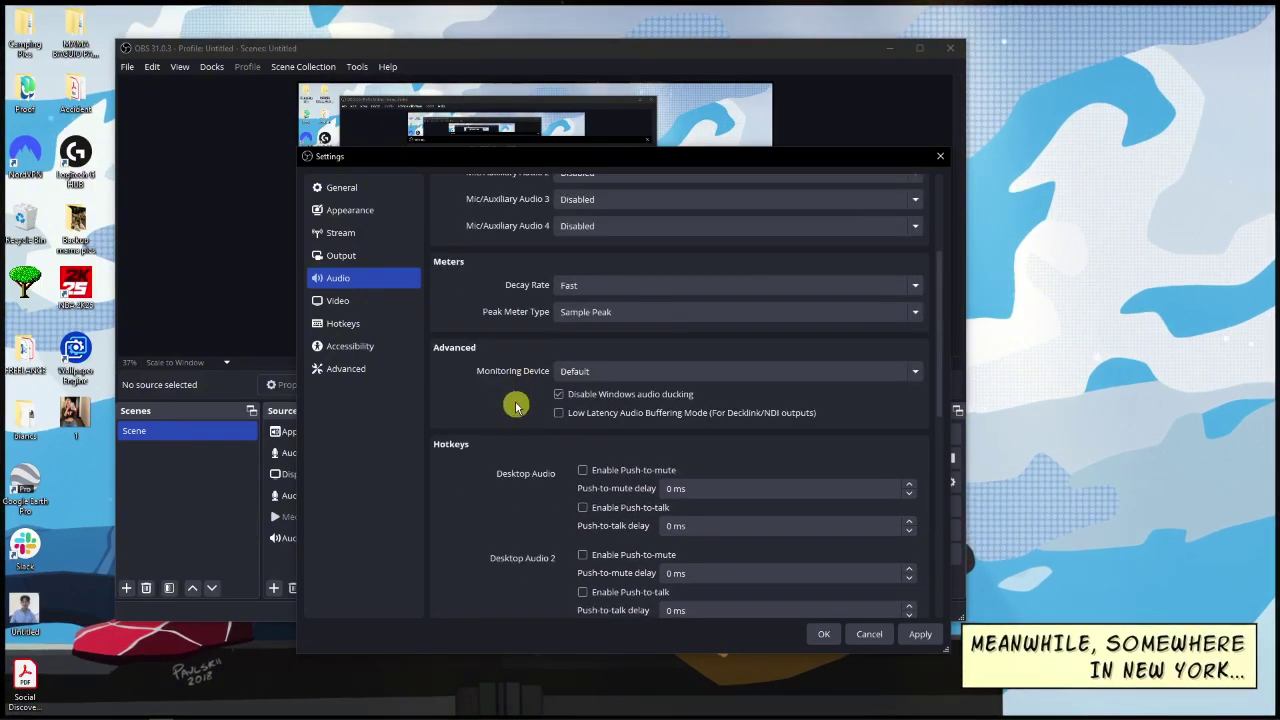
click(590, 376)
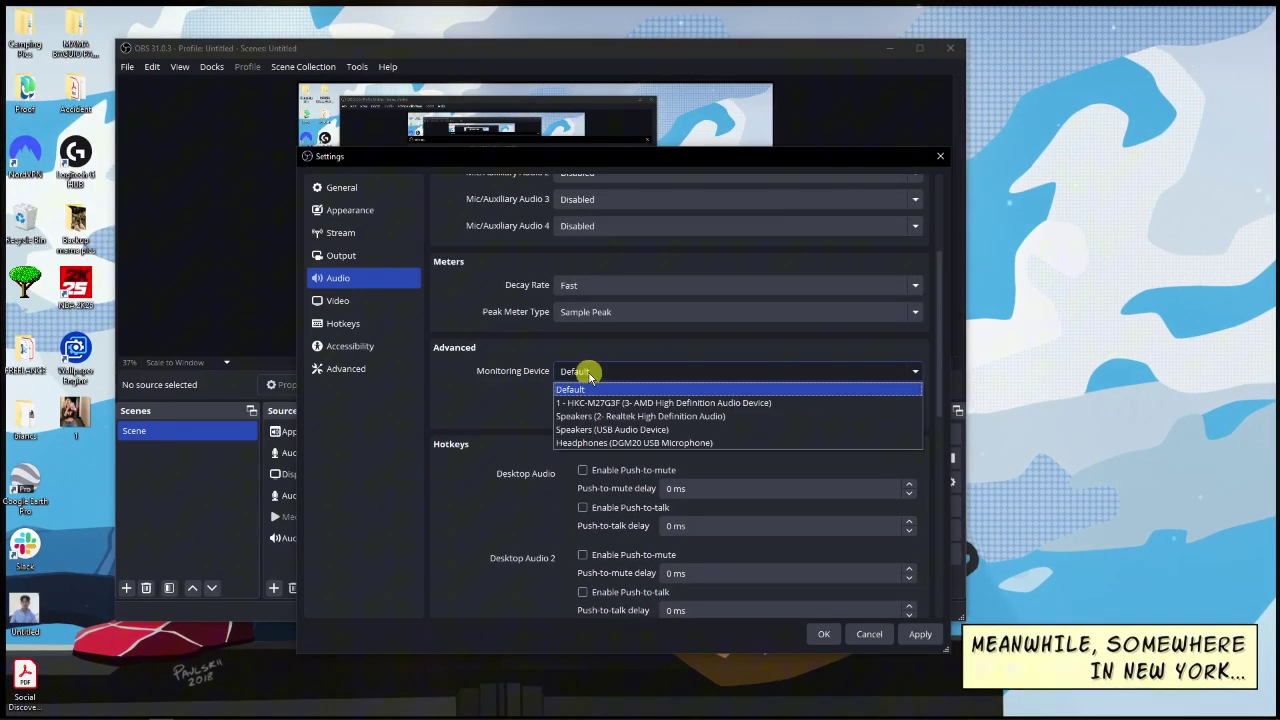
click(581, 387)
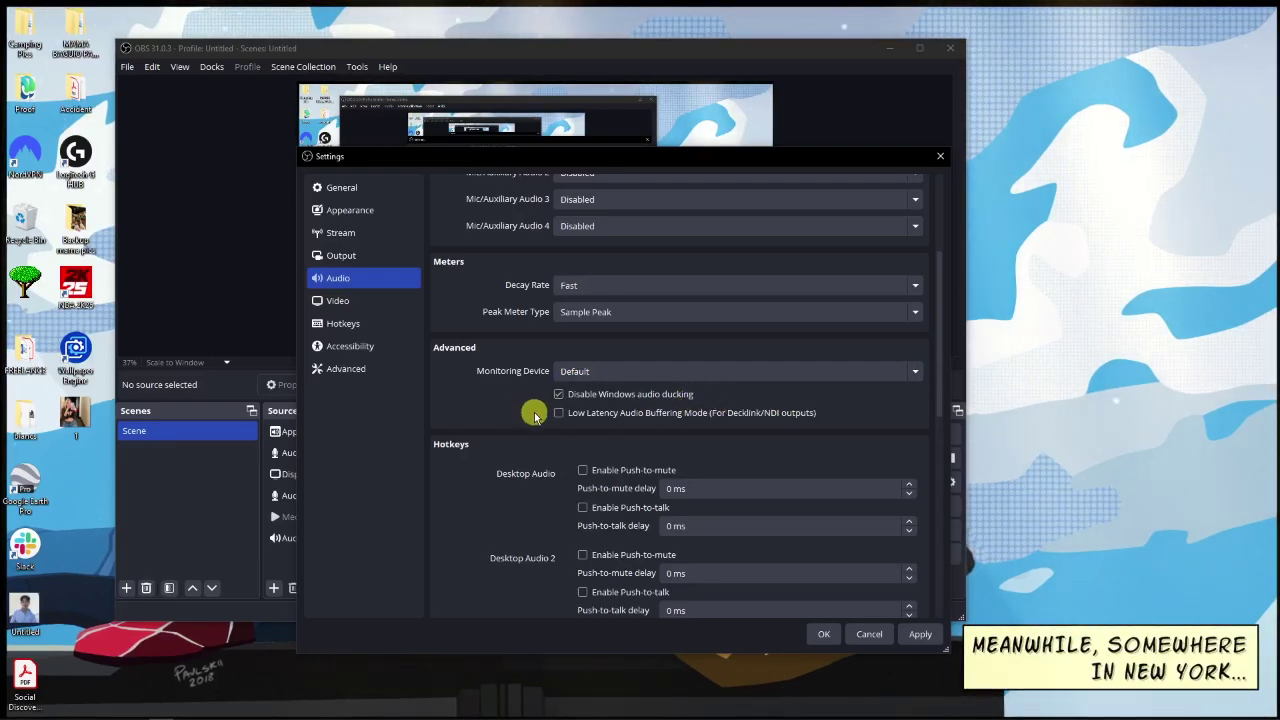
scroll(524, 415, down, 10)
scroll(537, 420, up, 11)
scroll(553, 420, up, 2)
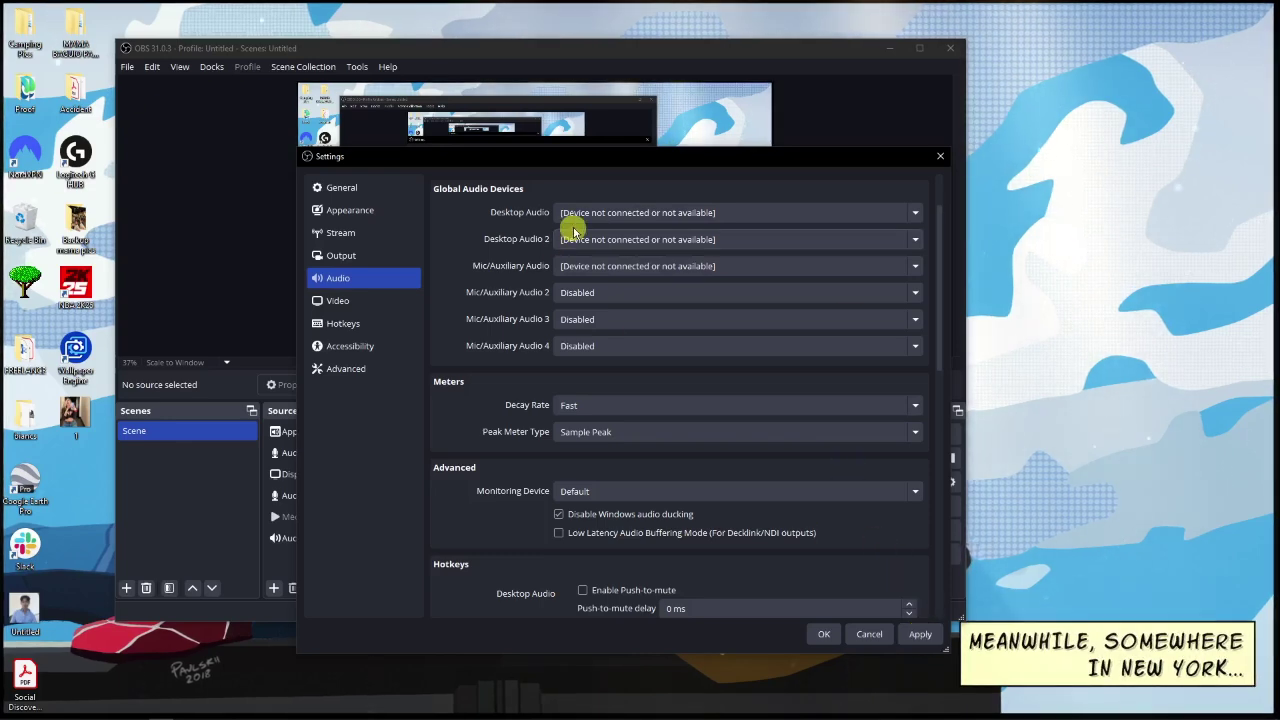
click(940, 156)
Step: Discard the unsaved settings, then remove the Application Audio Capture (BETA) source and confirm
click(652, 420)
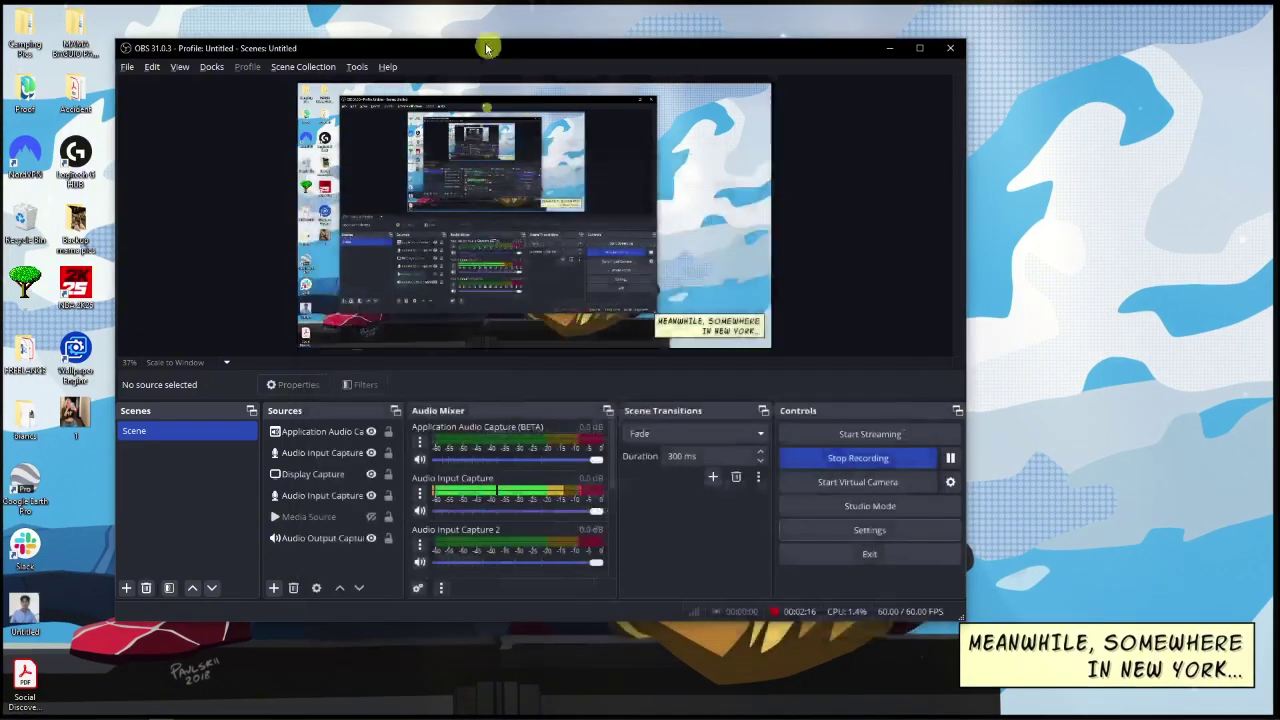
drag(528, 43, 546, 62)
click(360, 445)
right_click(320, 447)
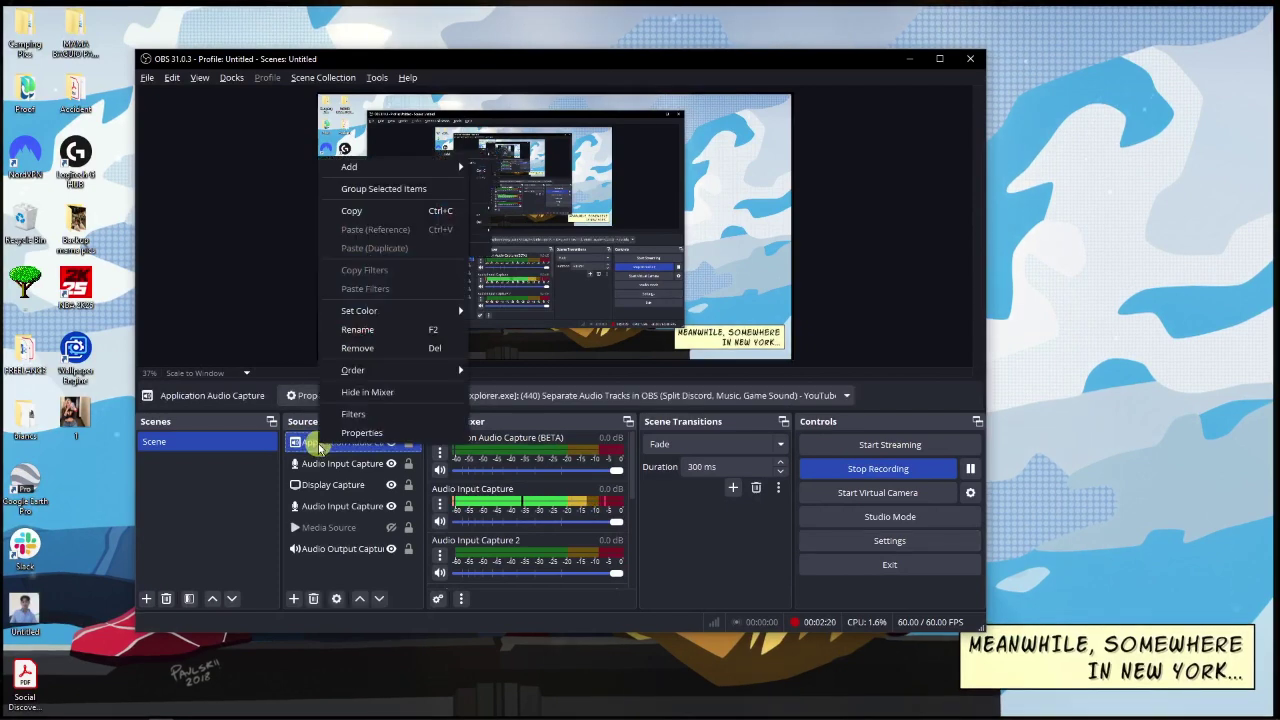
click(352, 349)
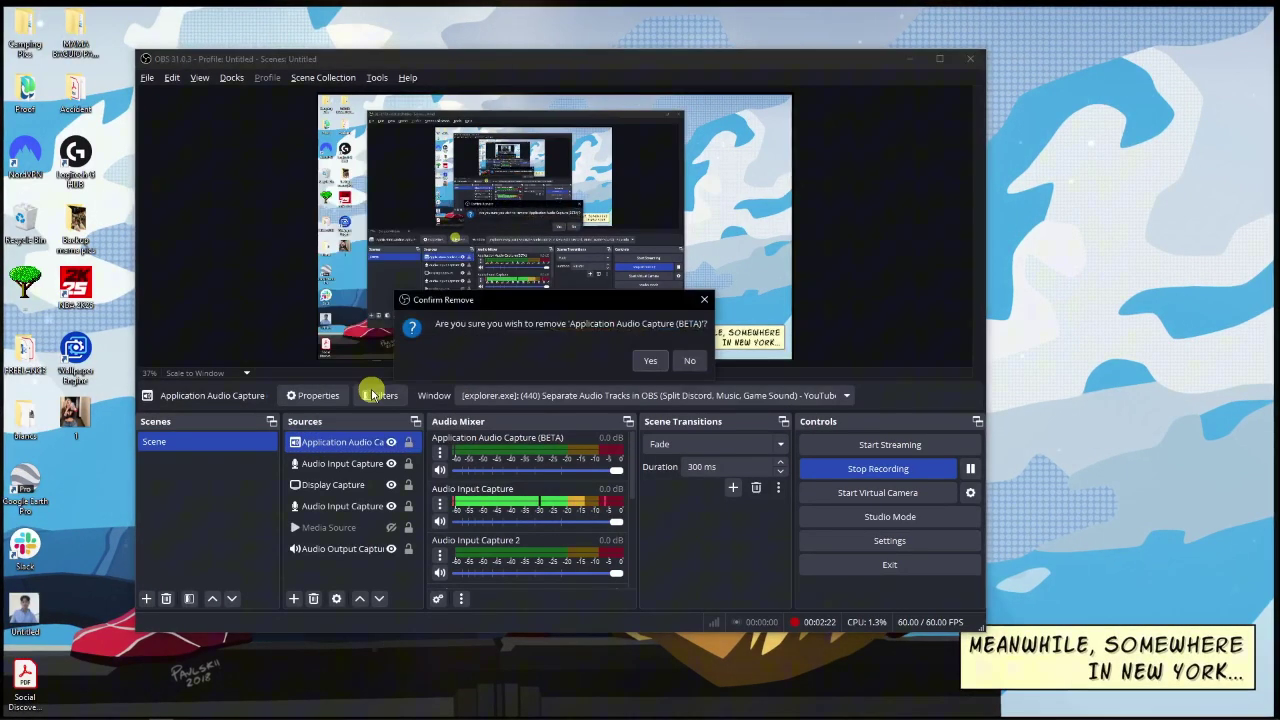
click(662, 356)
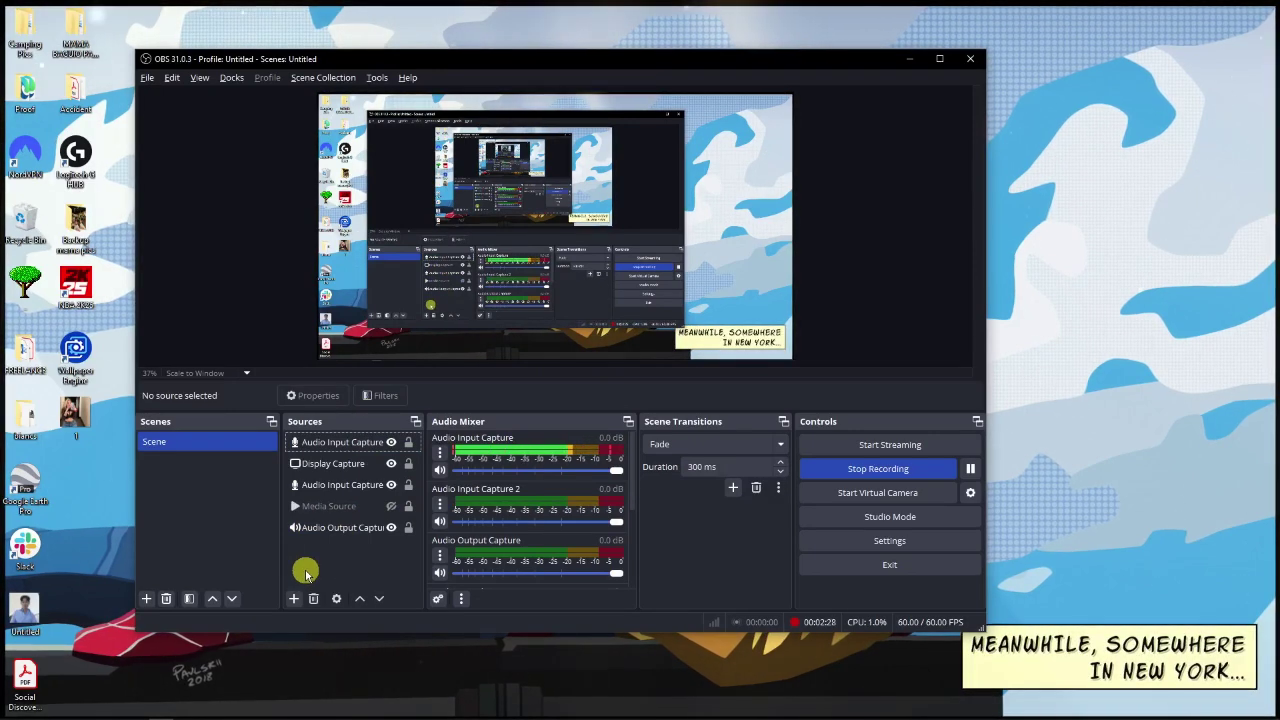
Step: Add an Application Audio Capture (BETA) source named 'Tutorial'
click(294, 599)
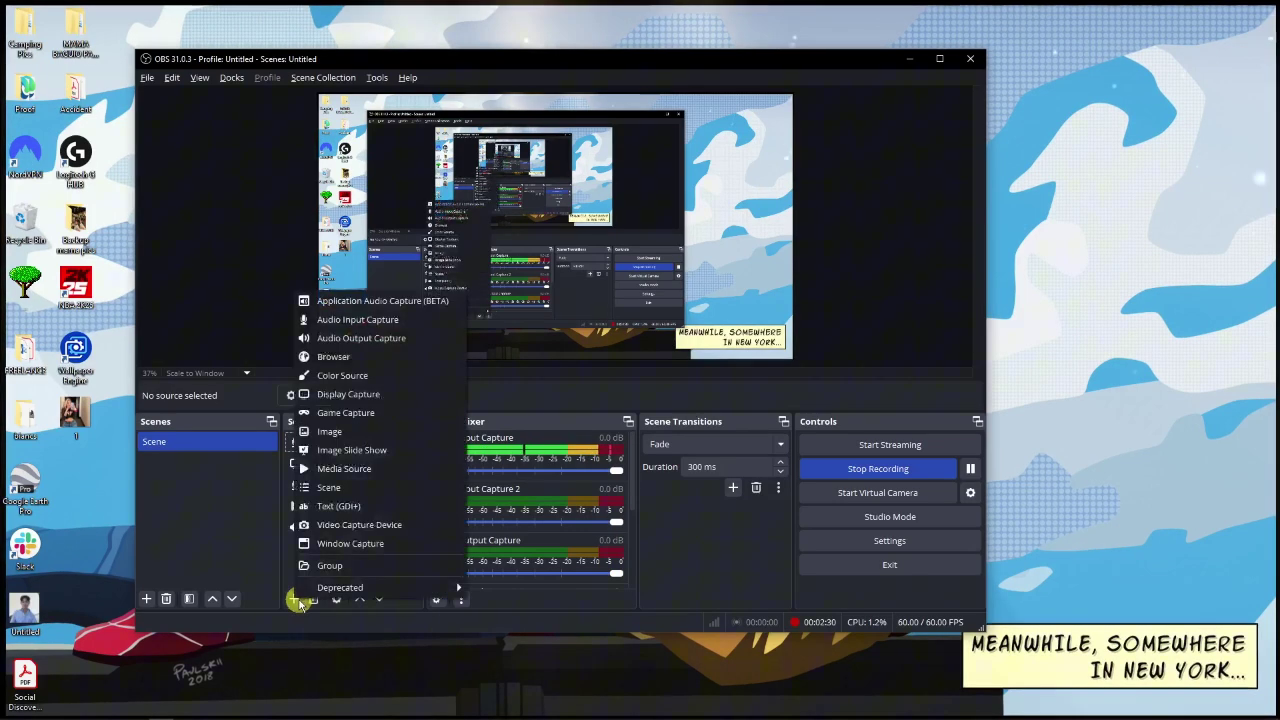
click(398, 301)
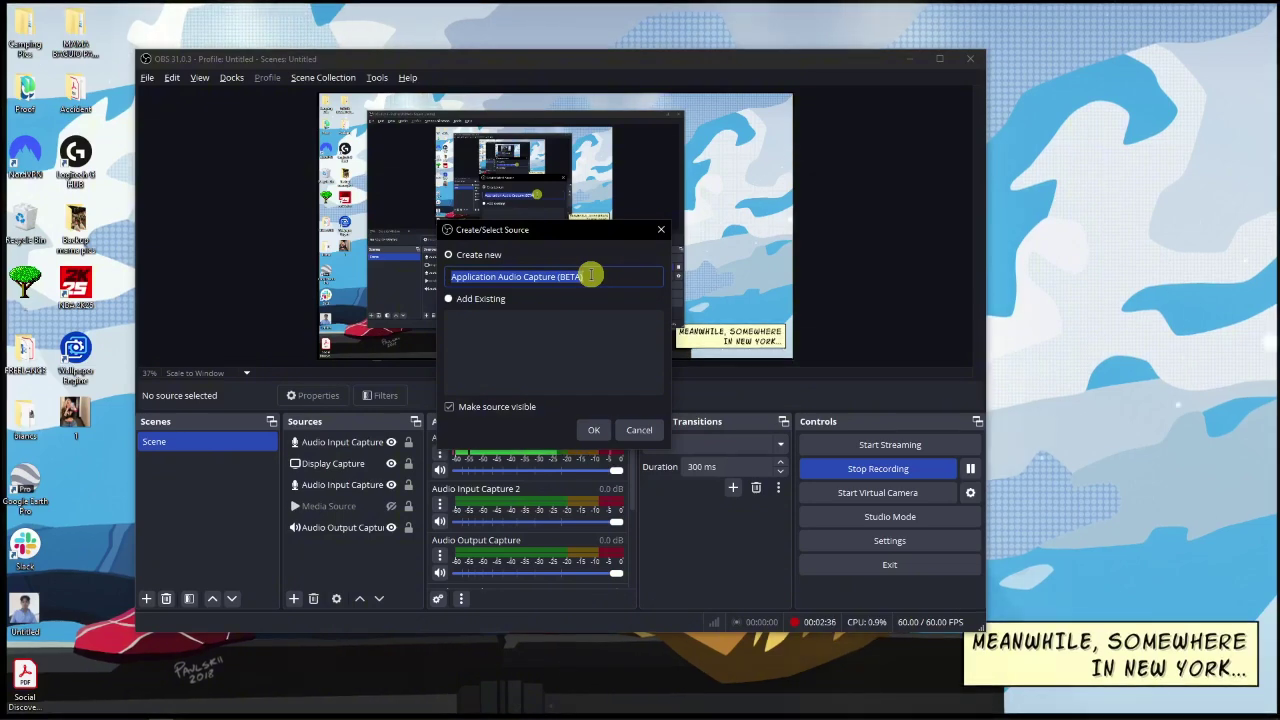
text(Tutorial)
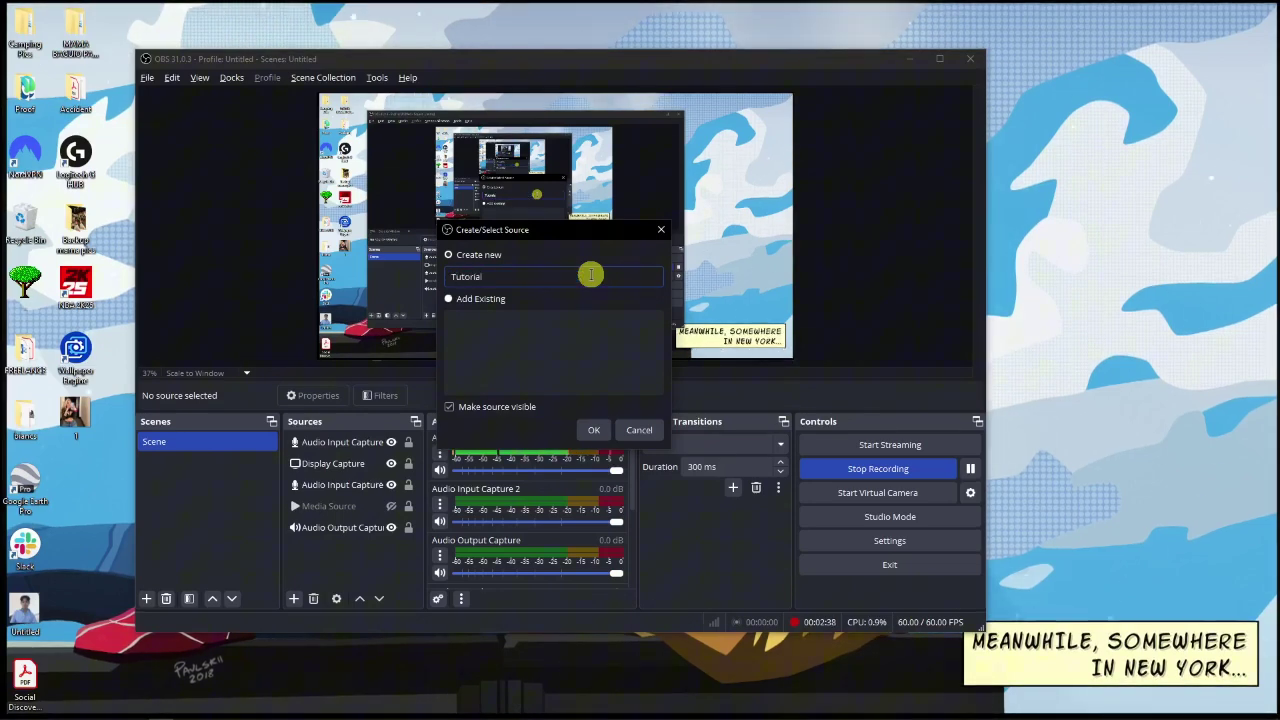
click(594, 430)
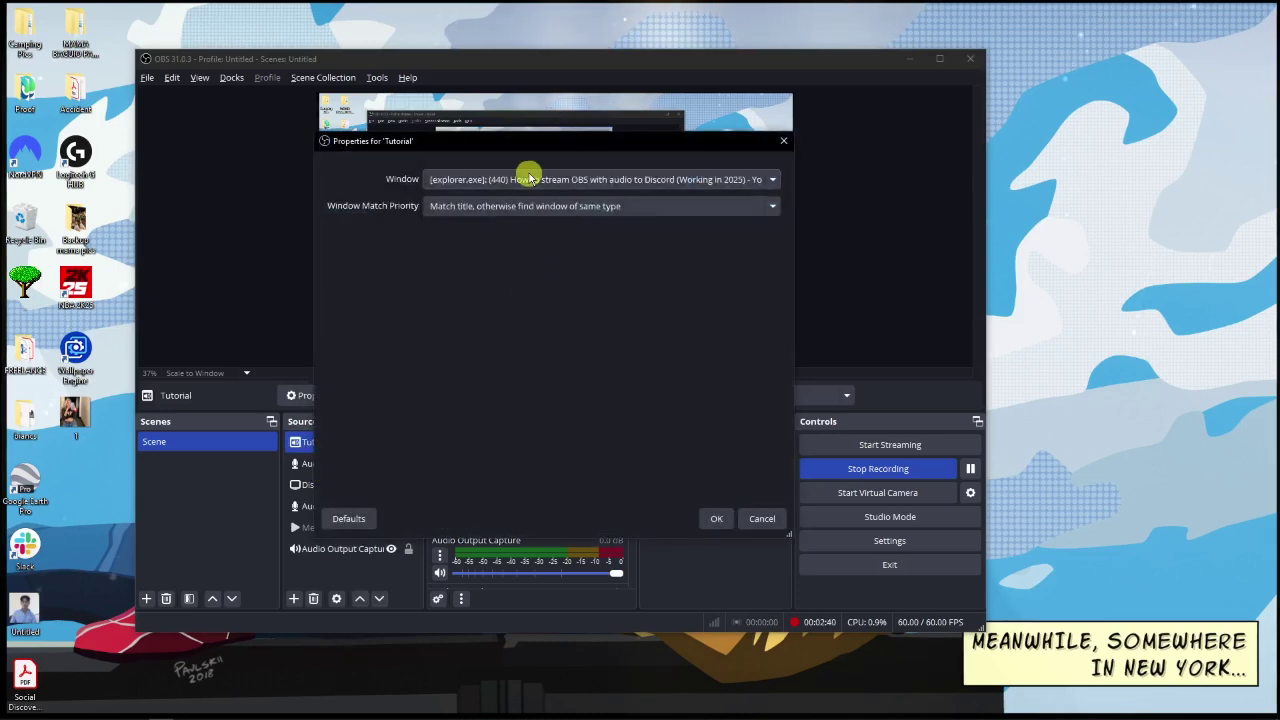
Step: Look through the capture window and match priority options, then cancel the Properties dialog unchanged
click(537, 180)
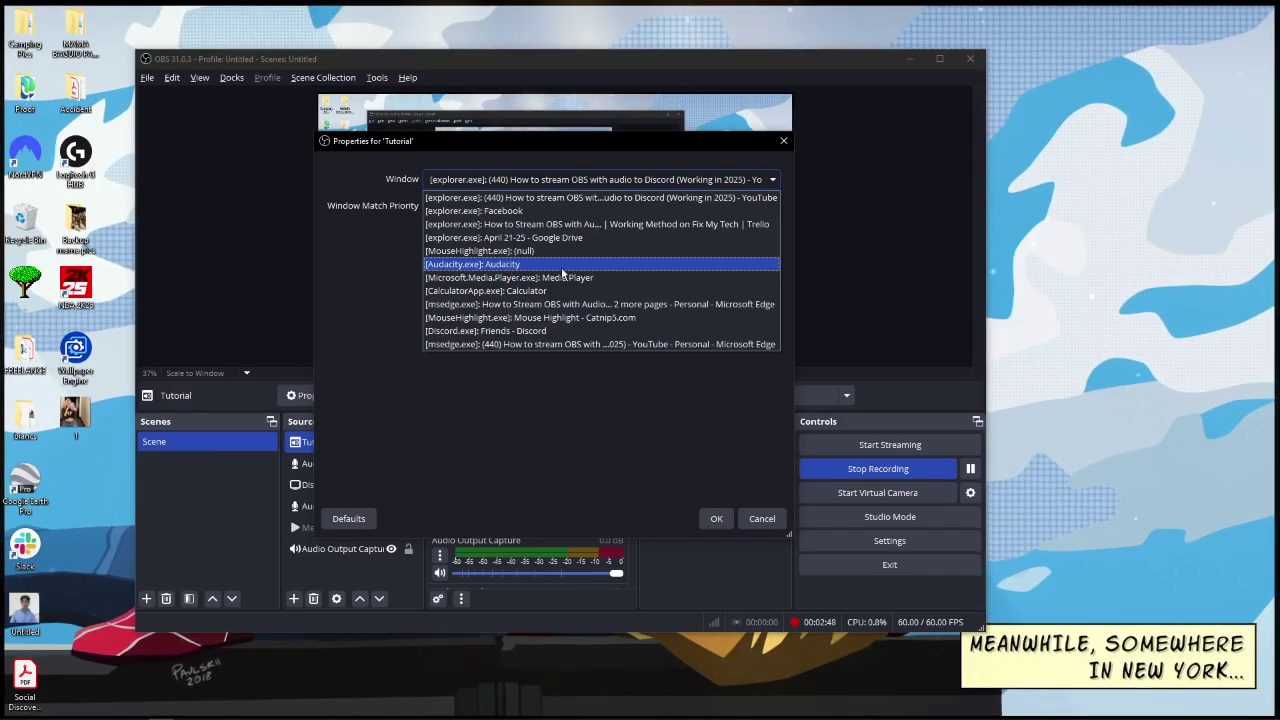
click(786, 147)
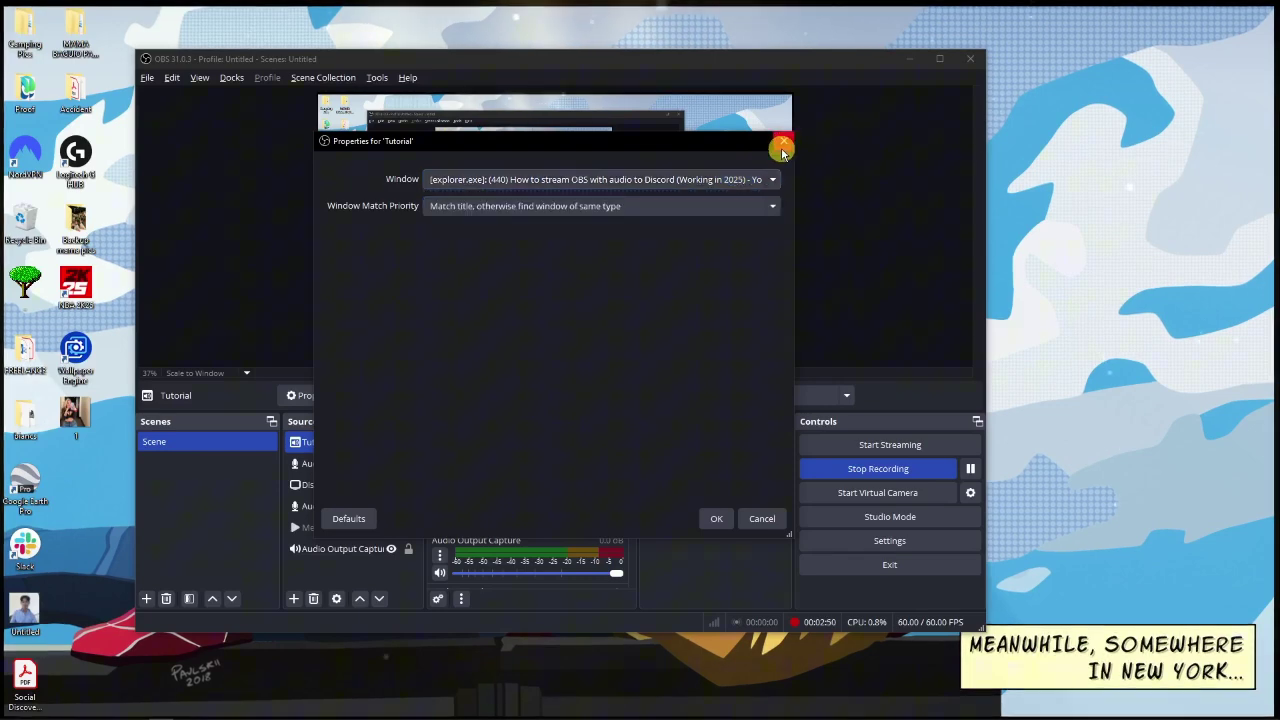
click(614, 178)
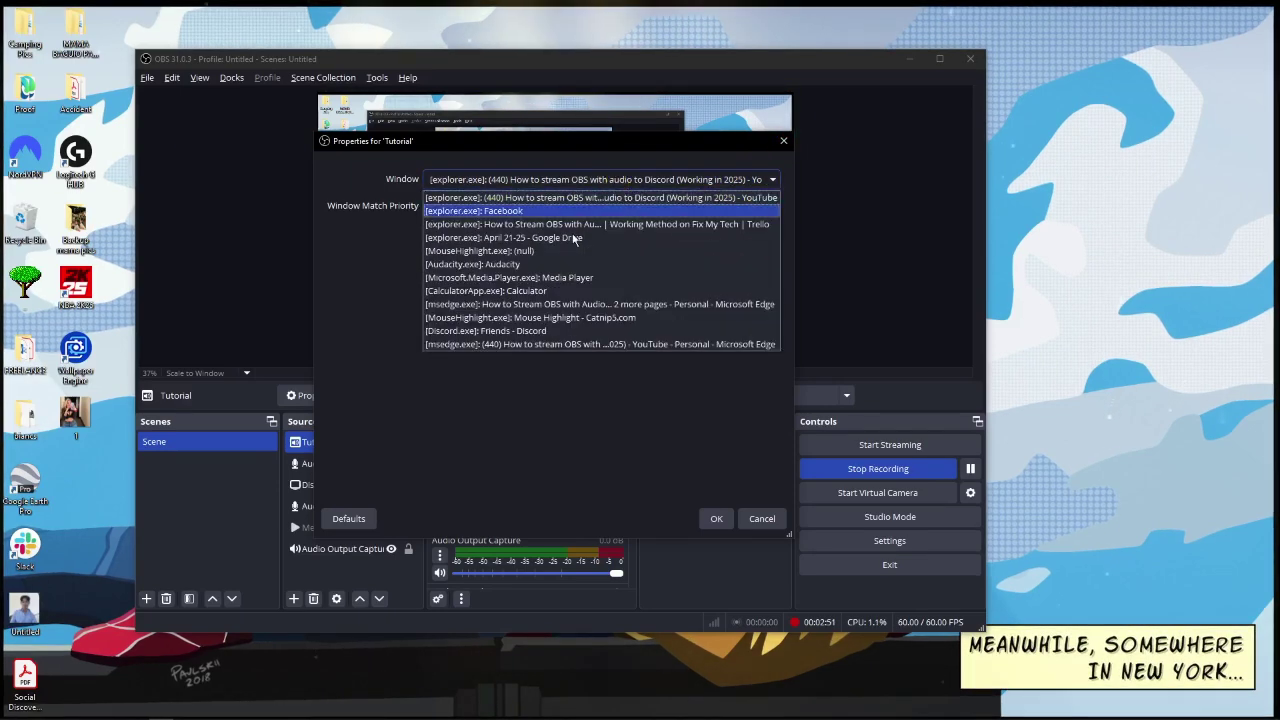
click(790, 142)
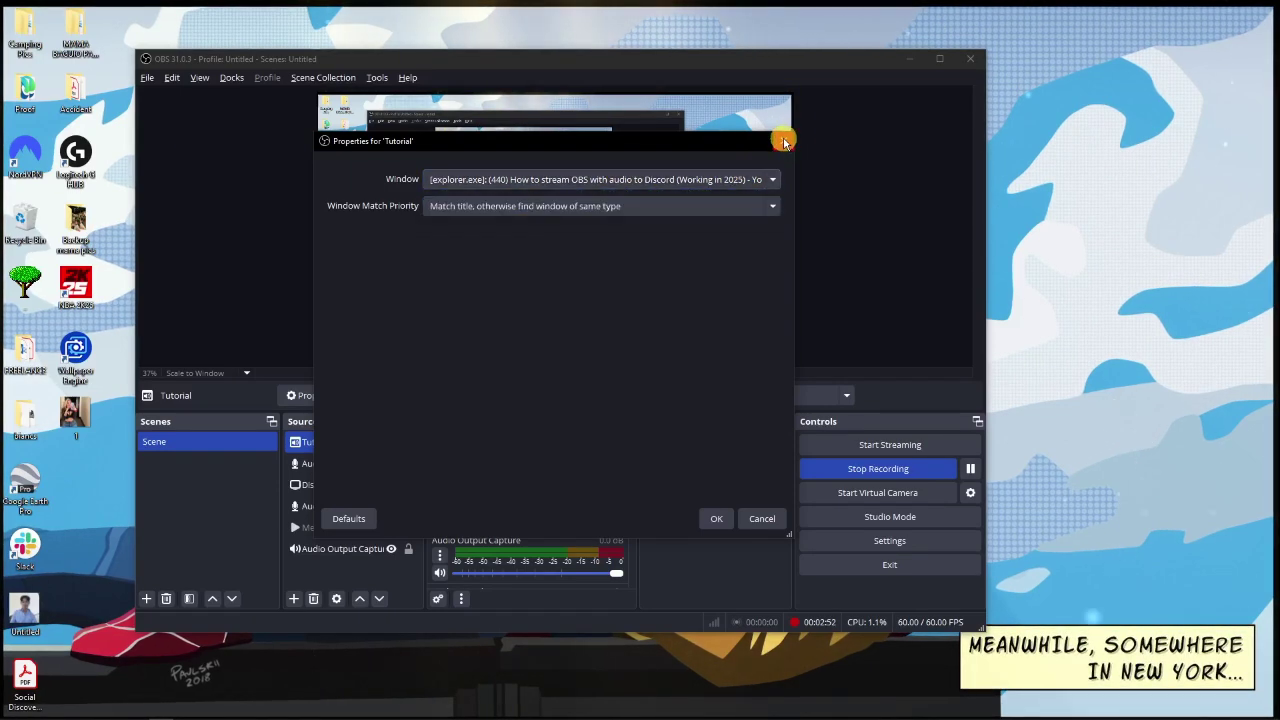
click(758, 206)
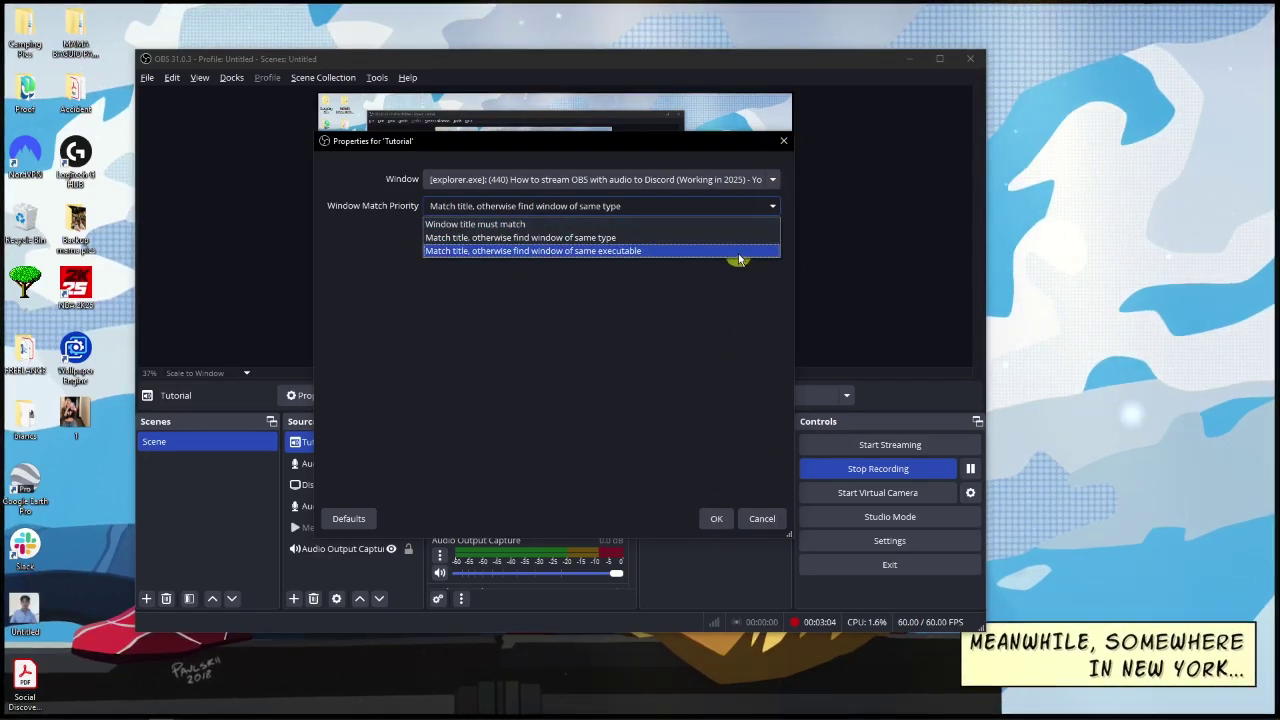
click(762, 518)
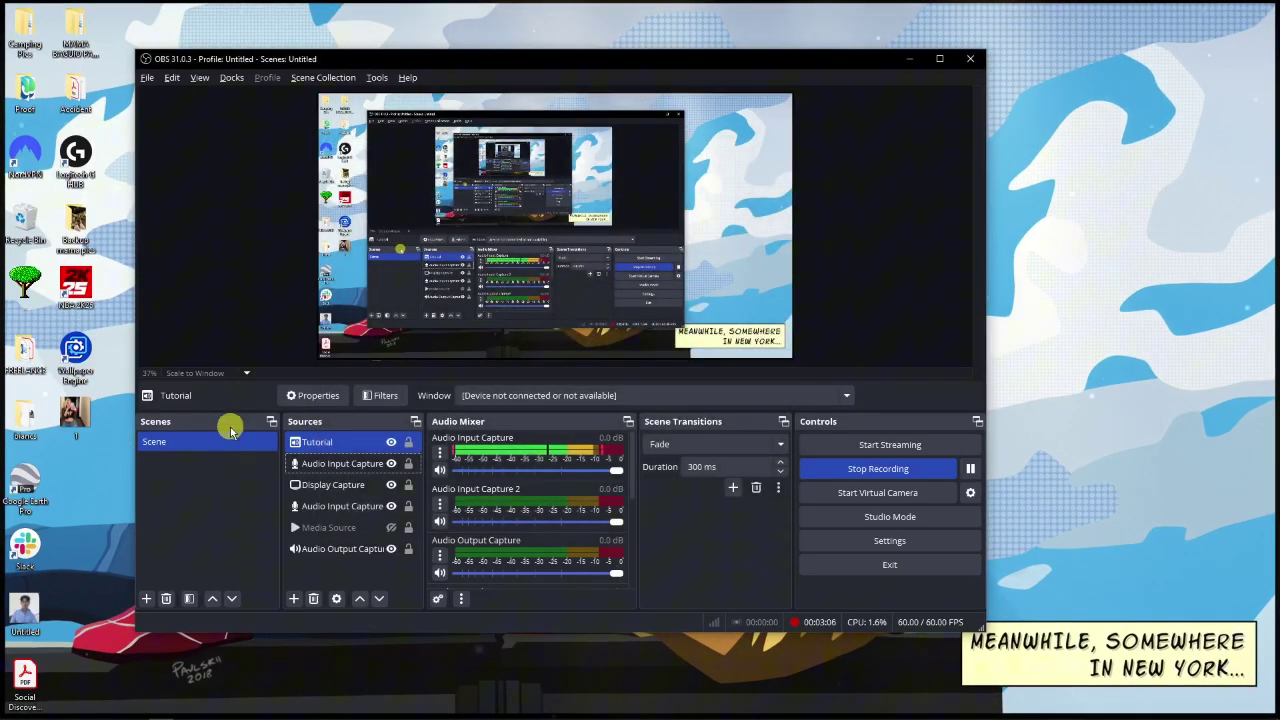
drag(708, 60, 702, 30)
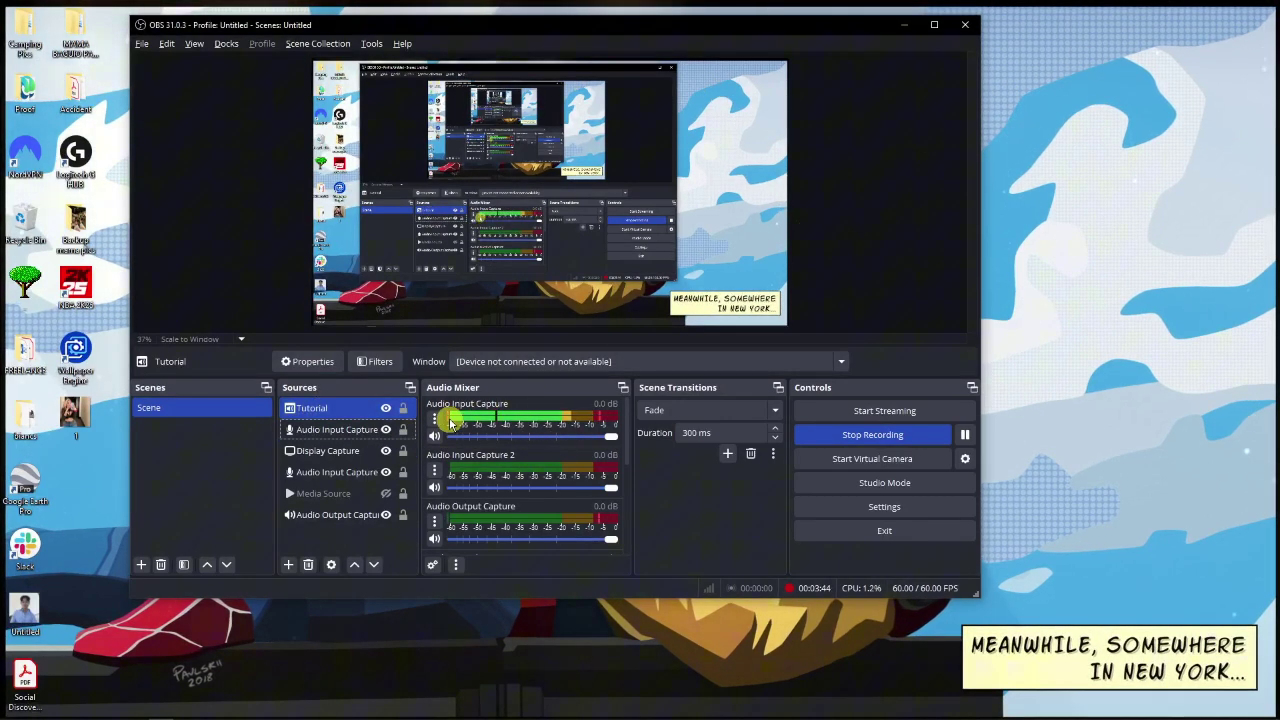
click(437, 566)
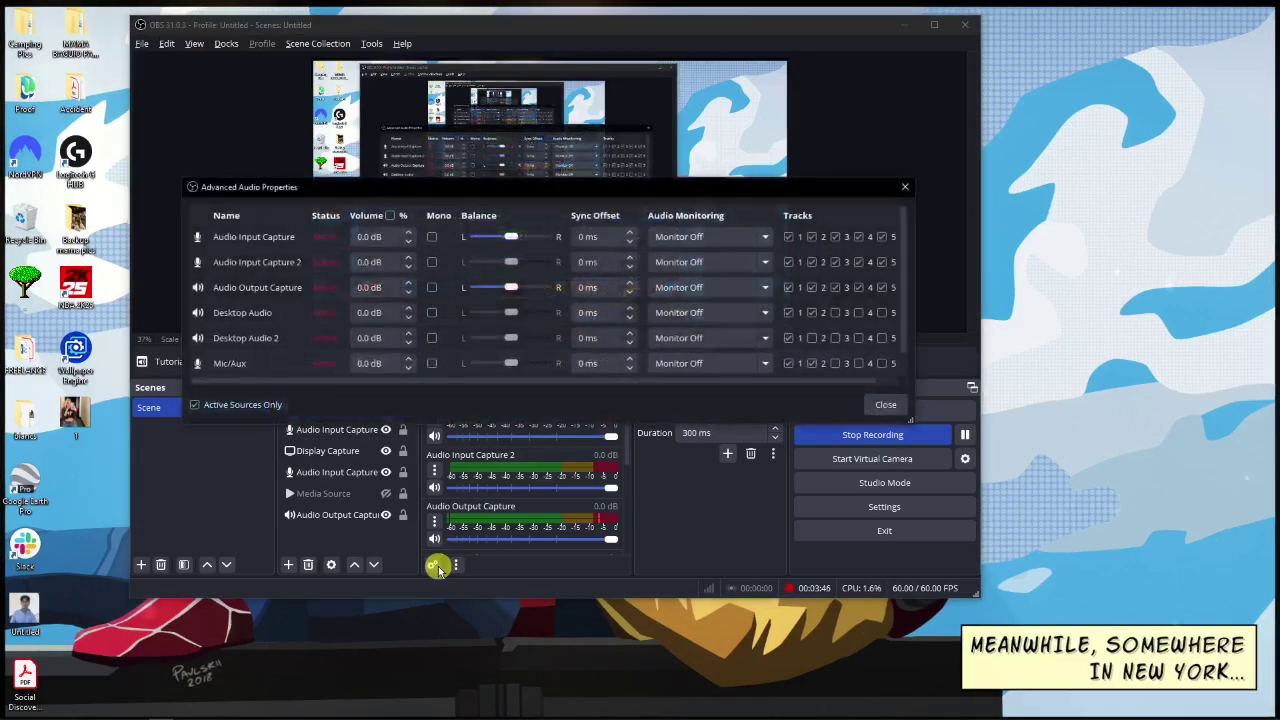
mouse_move(578, 184)
mouse_down()
mouse_move(606, 186)
mouse_move(573, 198)
mouse_up()
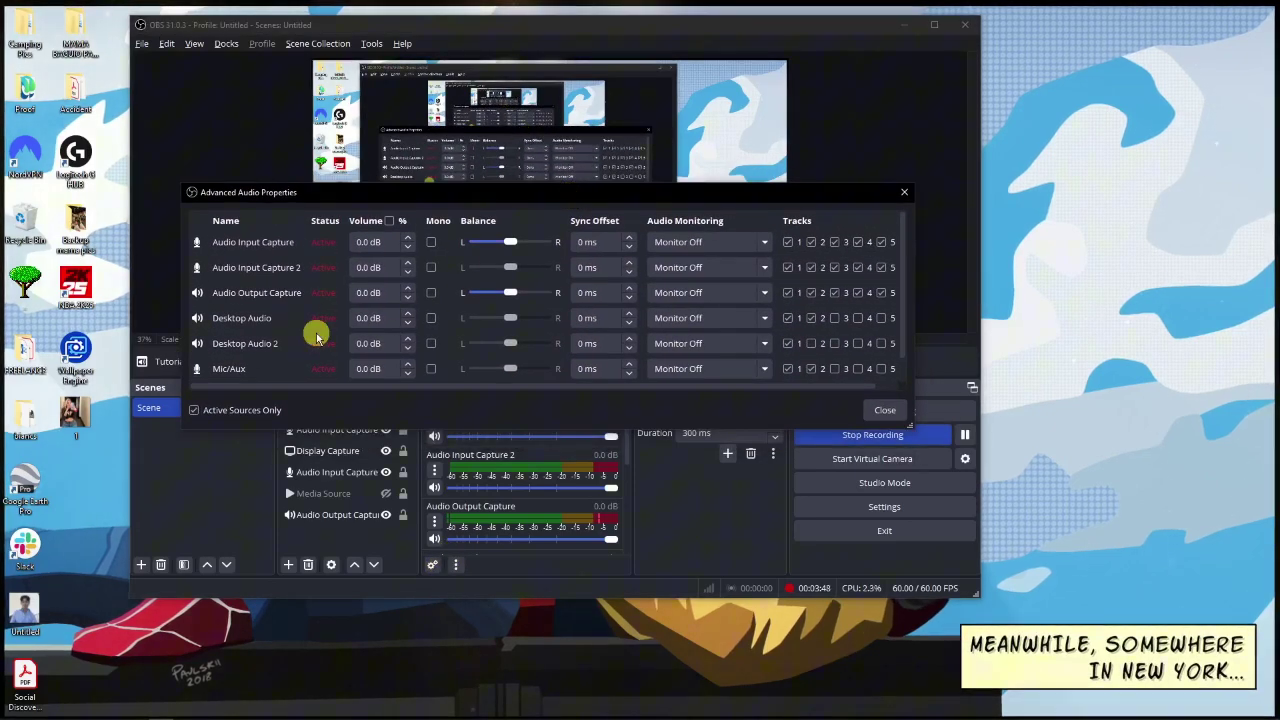
scroll(300, 310, down, 1)
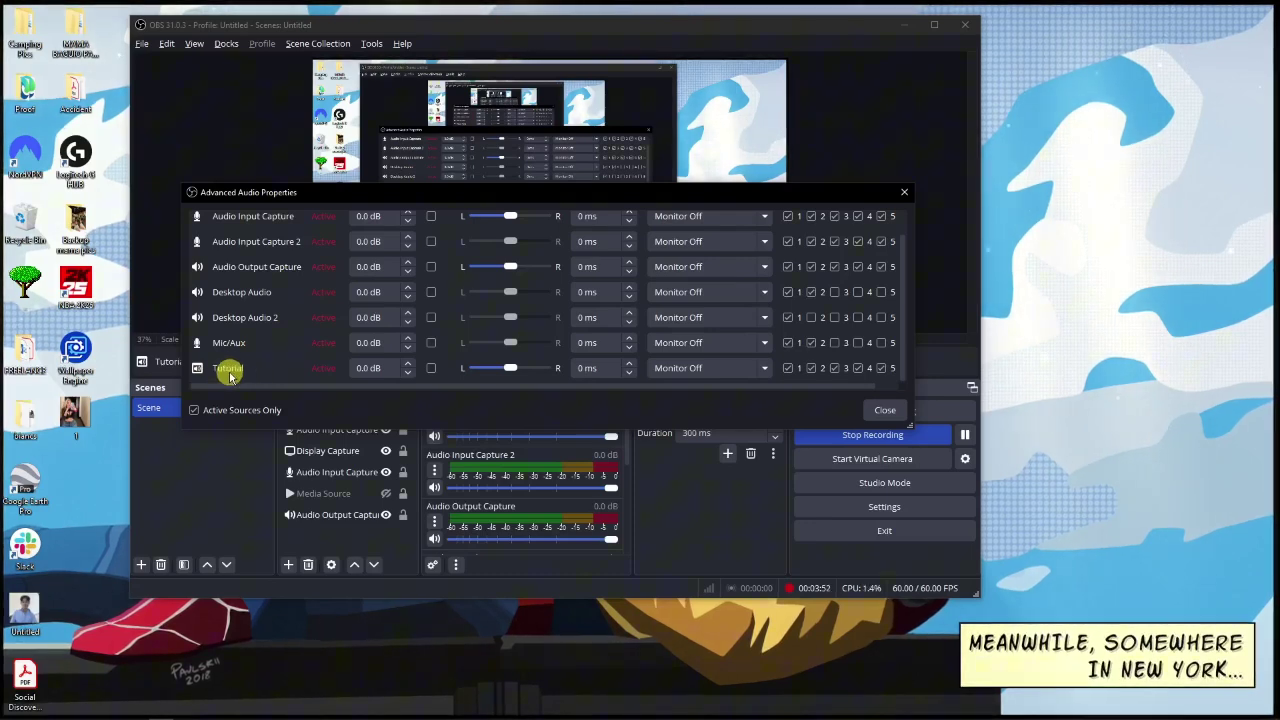
click(762, 369)
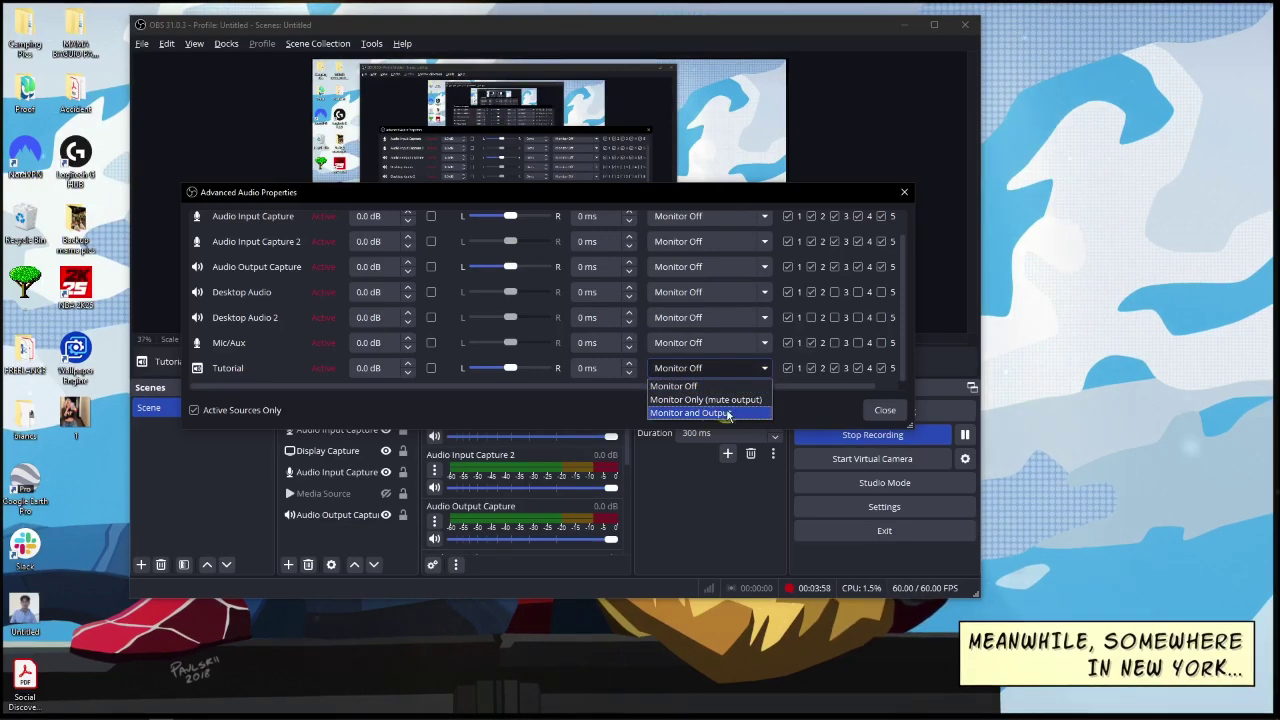
click(762, 195)
click(906, 193)
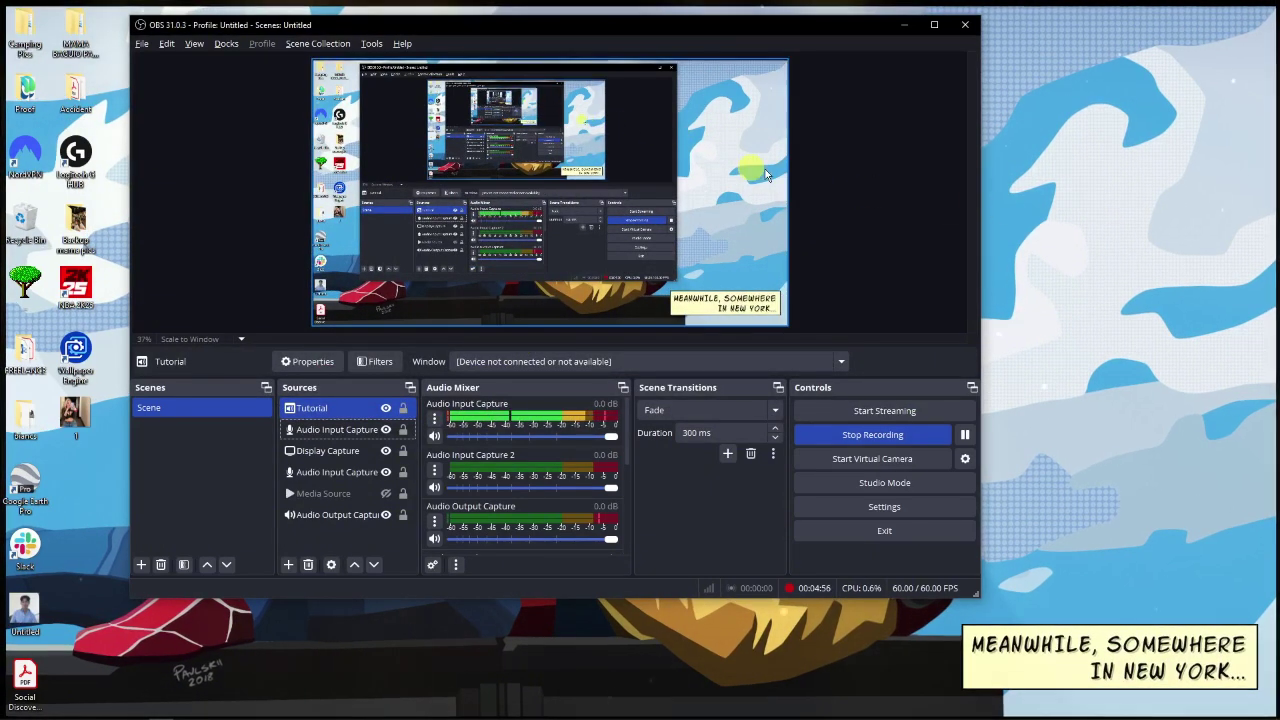
right_click(834, 164)
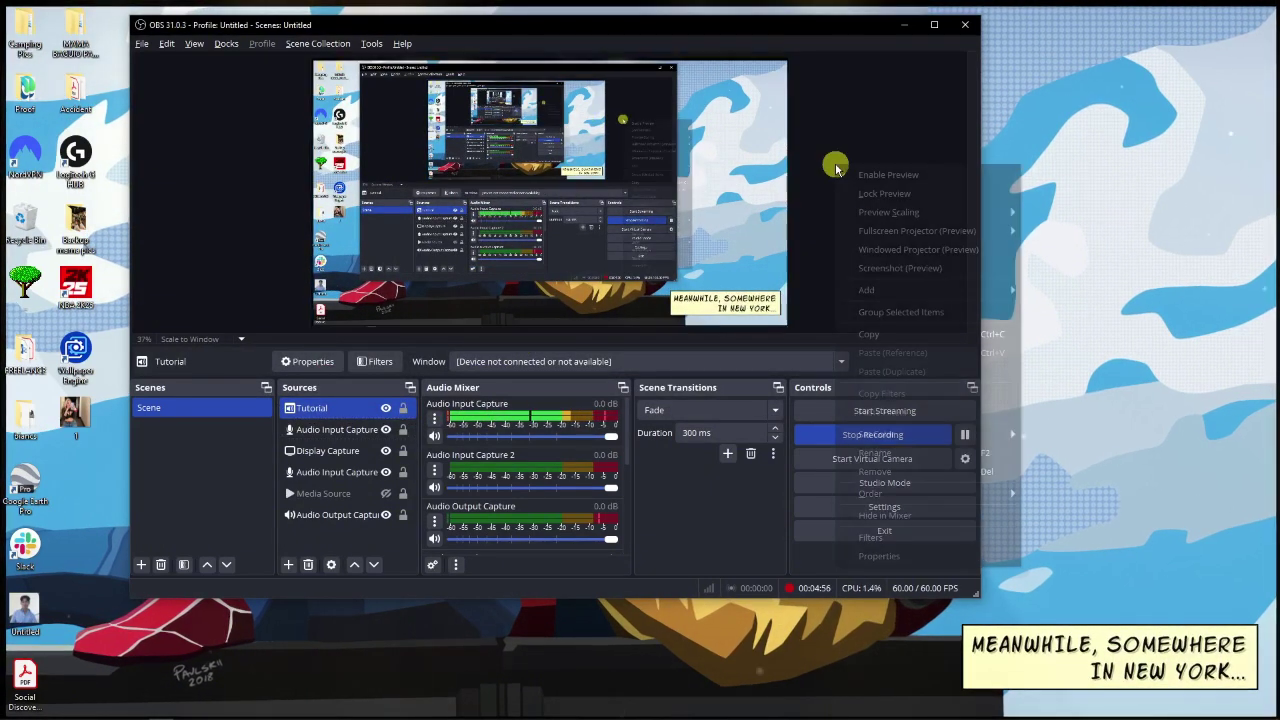
click(961, 257)
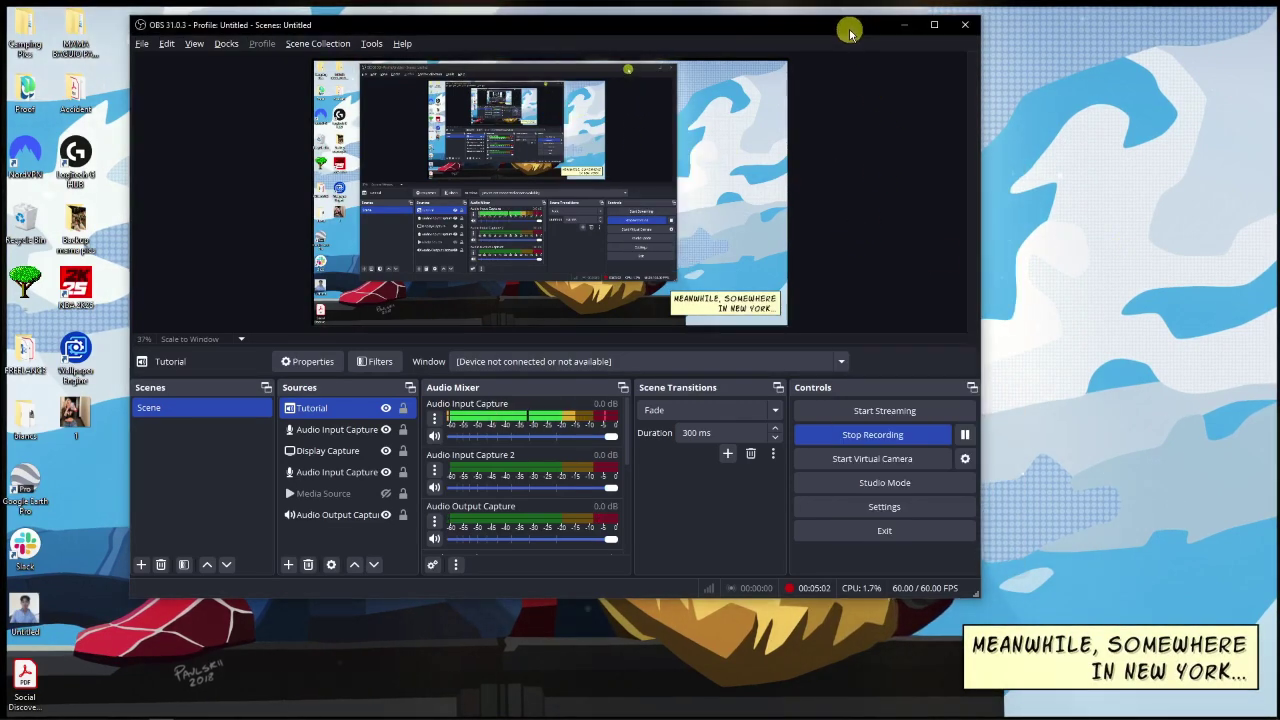
drag(849, 29, 735, 32)
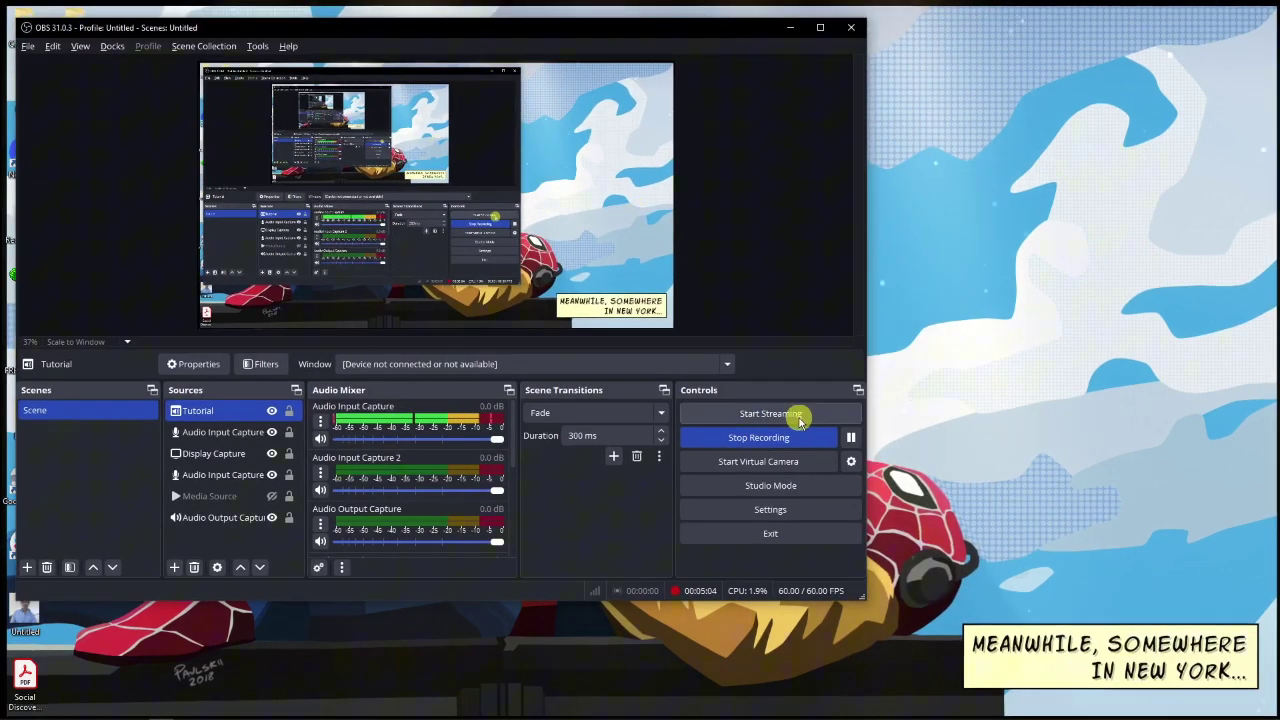
drag(656, 36, 771, 64)
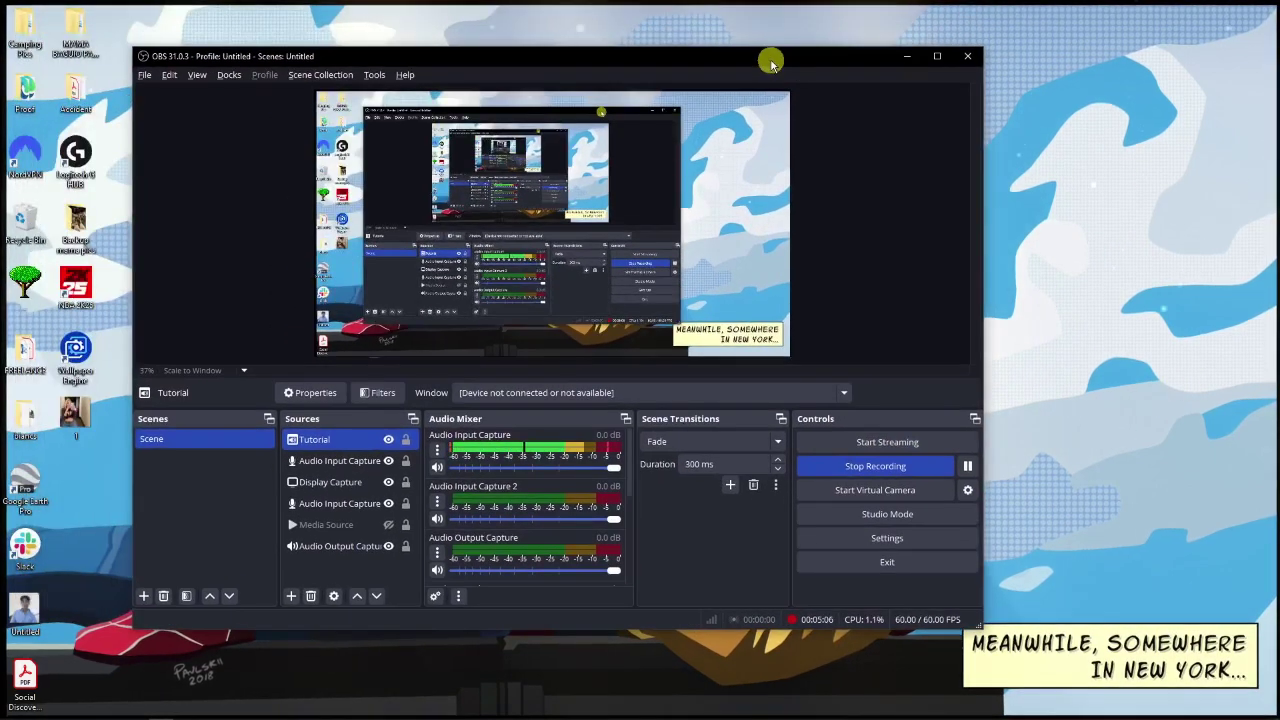